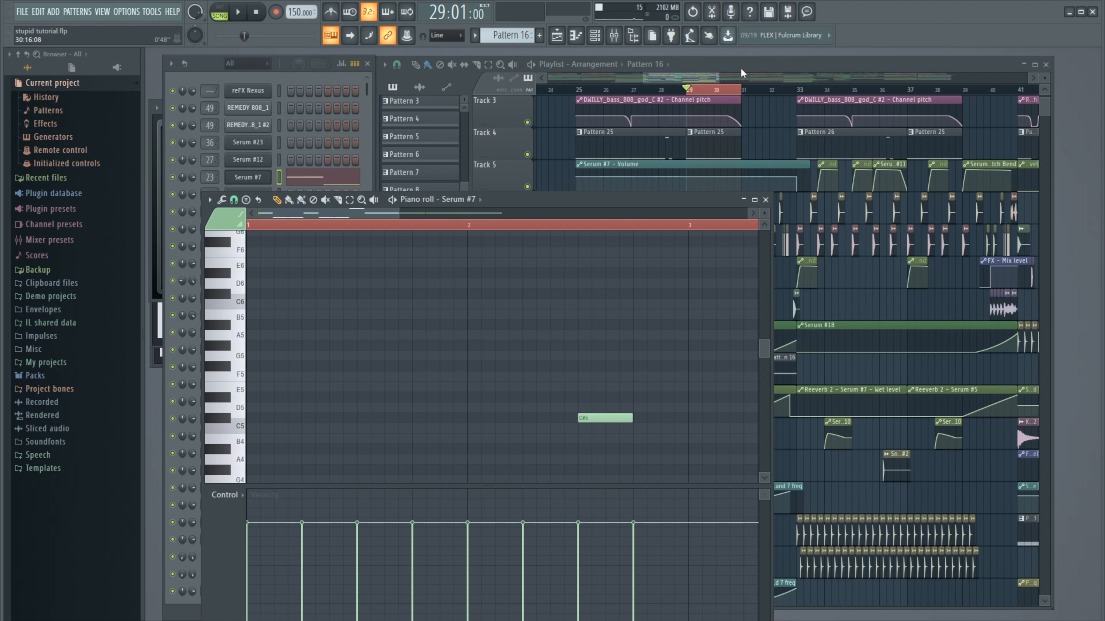
Solo Track 9, enable Track 11 alongside it in the playlist, and play the looped section starting at bar 29
left_click(741, 70)
left_click(527, 315, "ctrl")
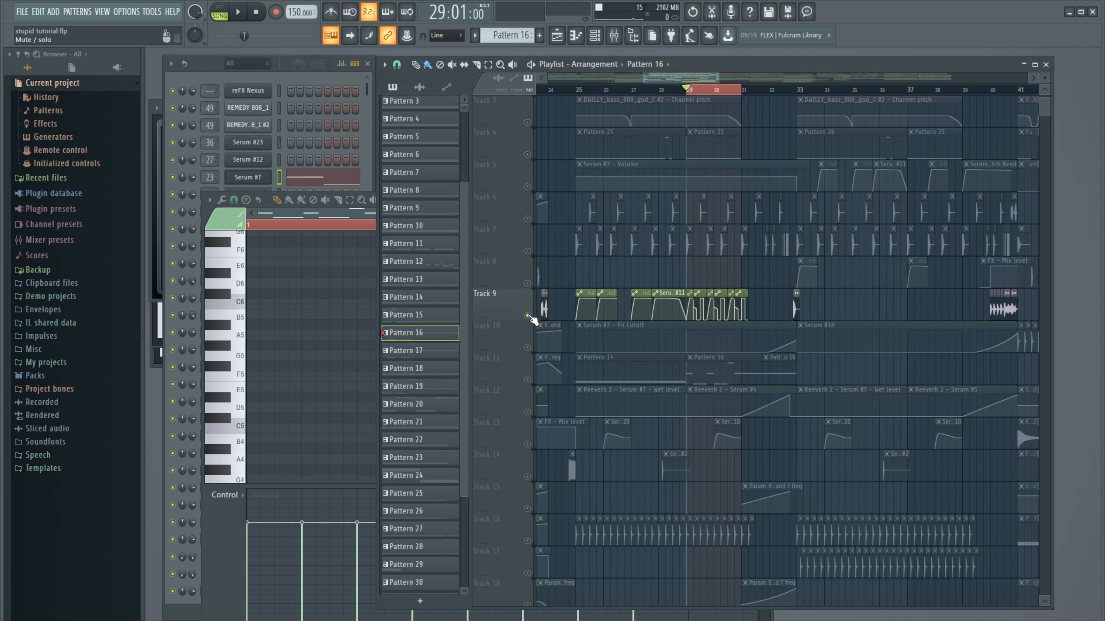
left_click(526, 379)
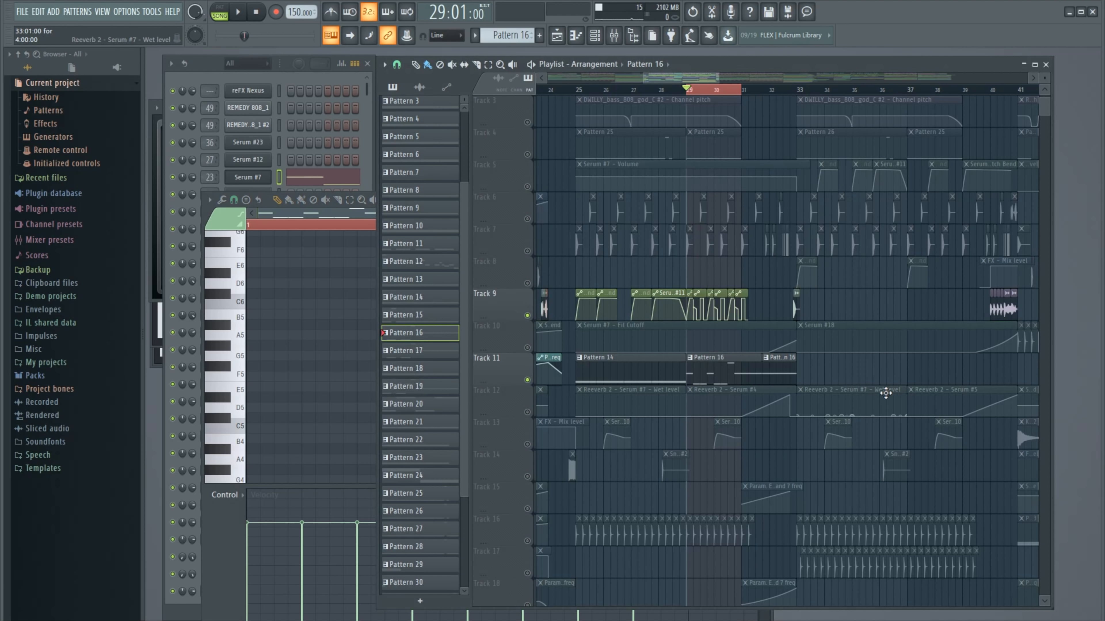
key("space")
left_click(312, 78)
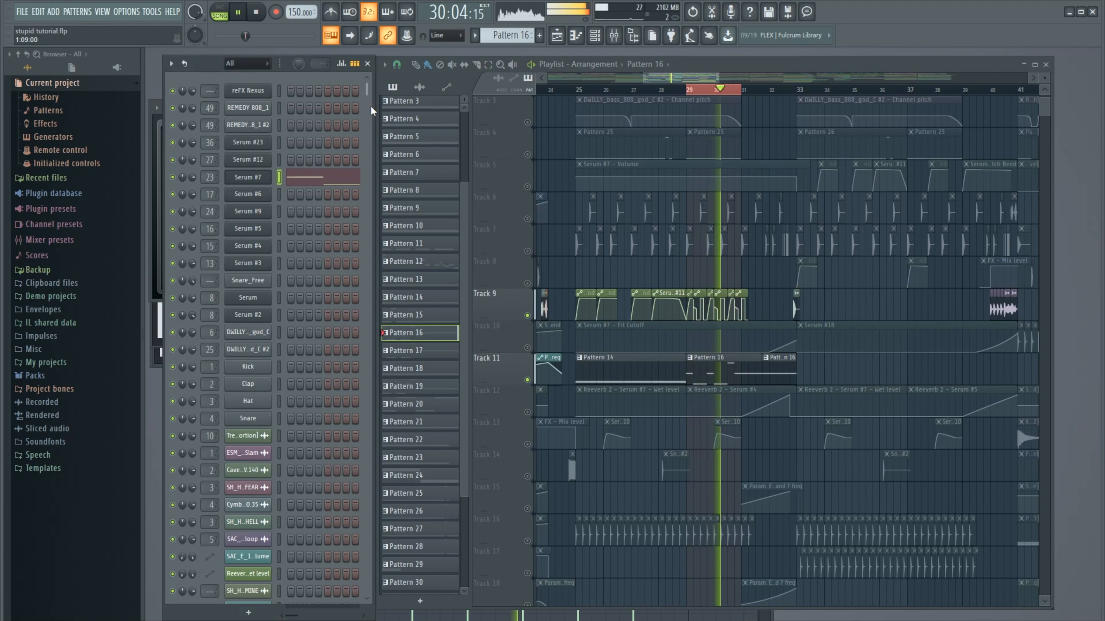
key("space")
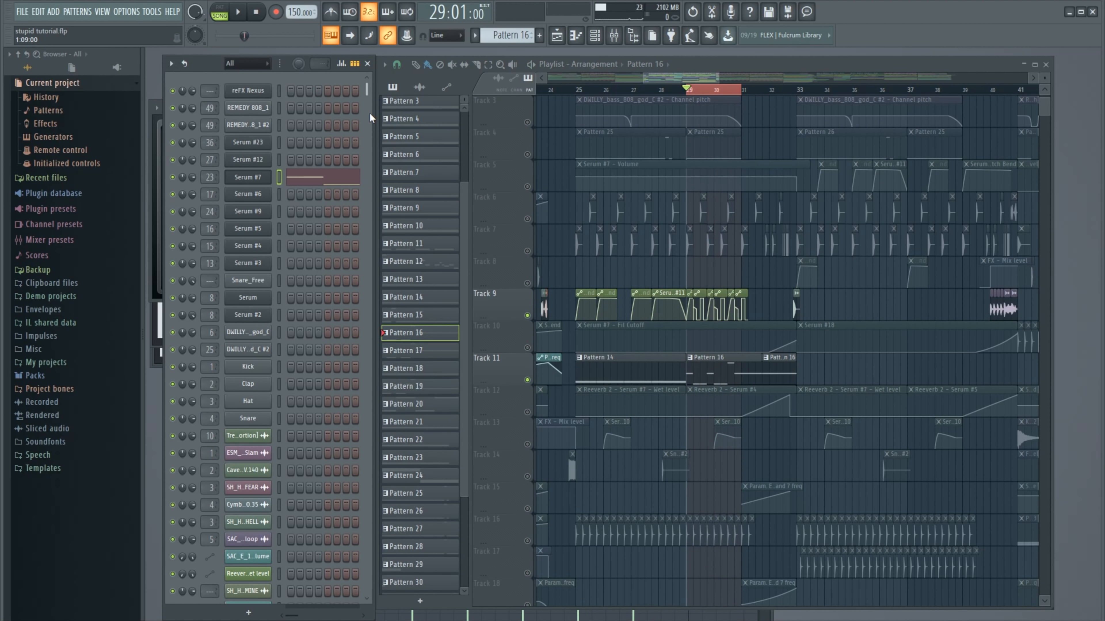
Open the Serum #7 synth and examine LFO 4's shape and rate while the loop plays
left_click(262, 179)
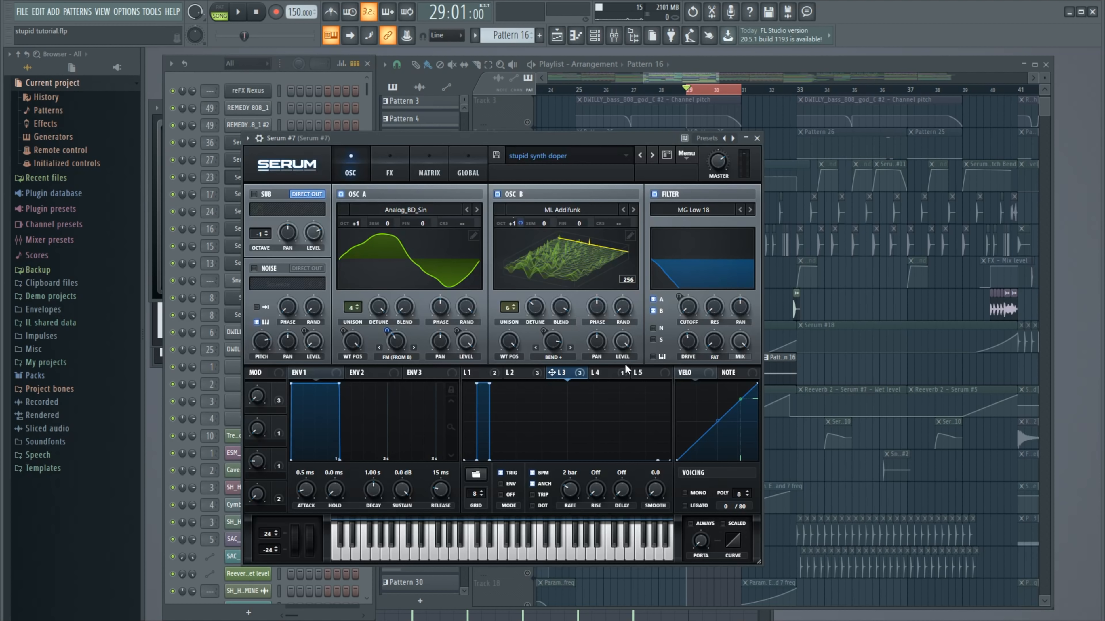
left_click(595, 374)
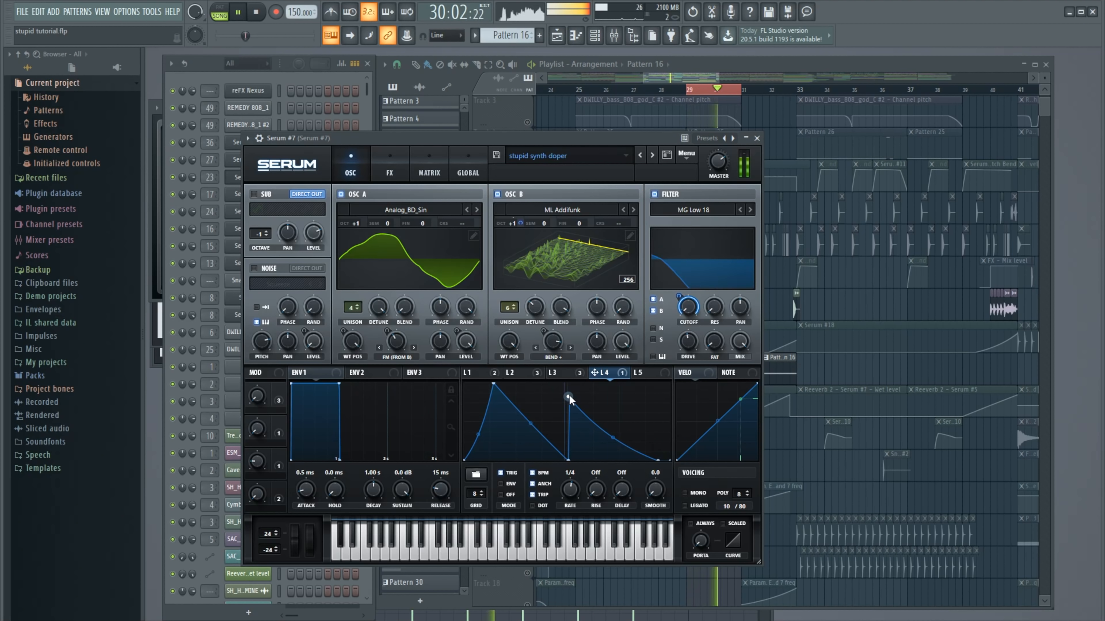
mouse_move(574, 487)
left_mouse_down()
mouse_move(575, 469)
mouse_move(573, 496)
left_mouse_up()
key("space")
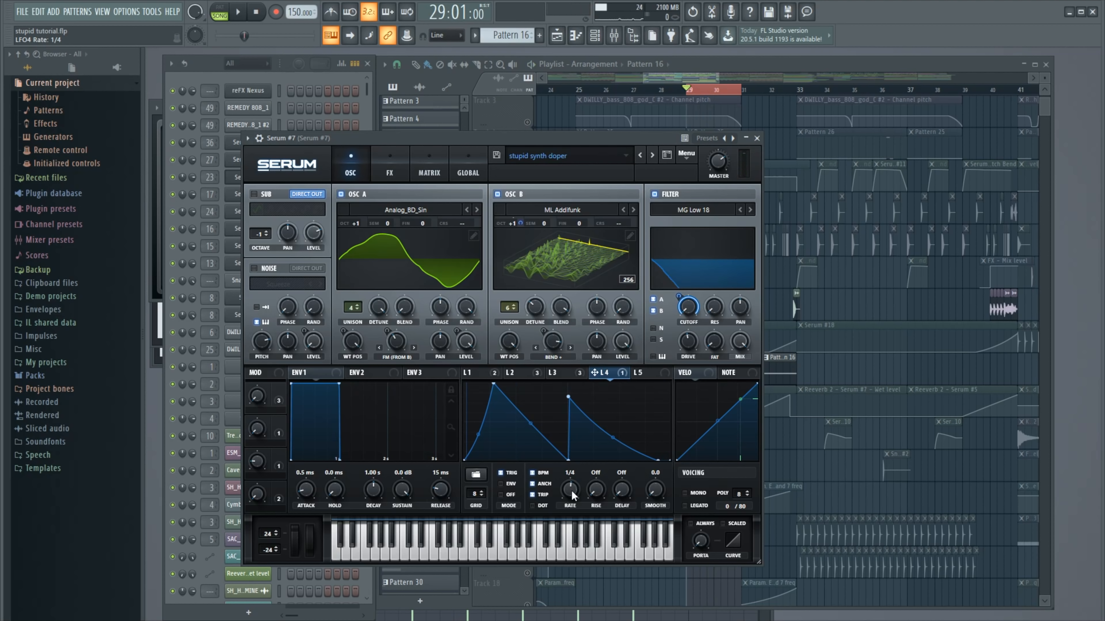
Compare the loop with Serum #7's effects filter bypassed and then re-enabled
key("space")
left_click(389, 169)
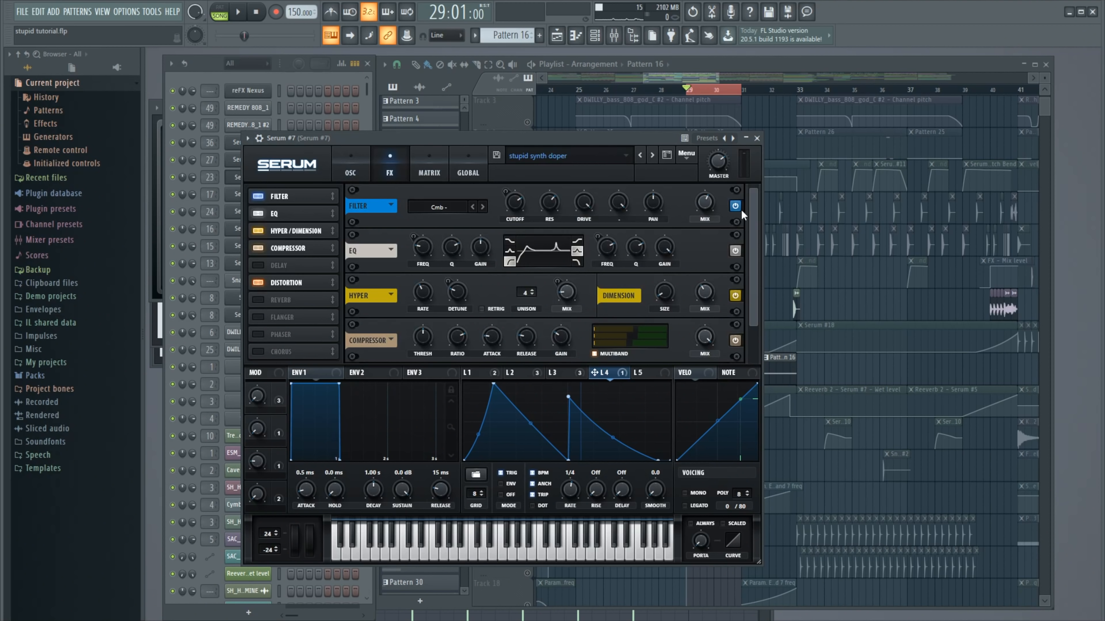
key("space")
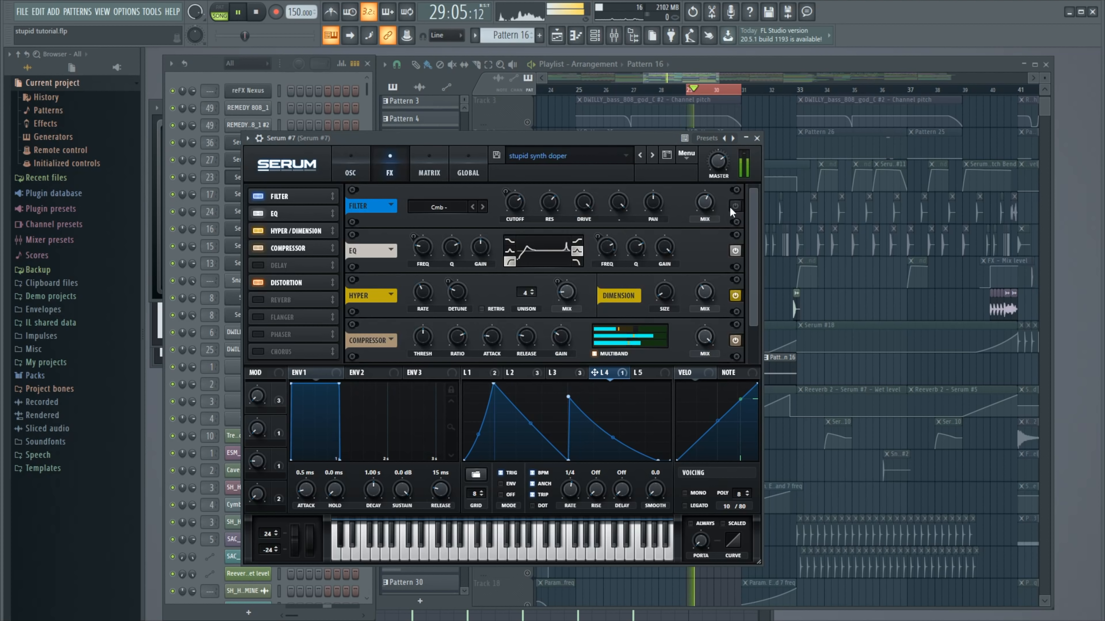
key("space")
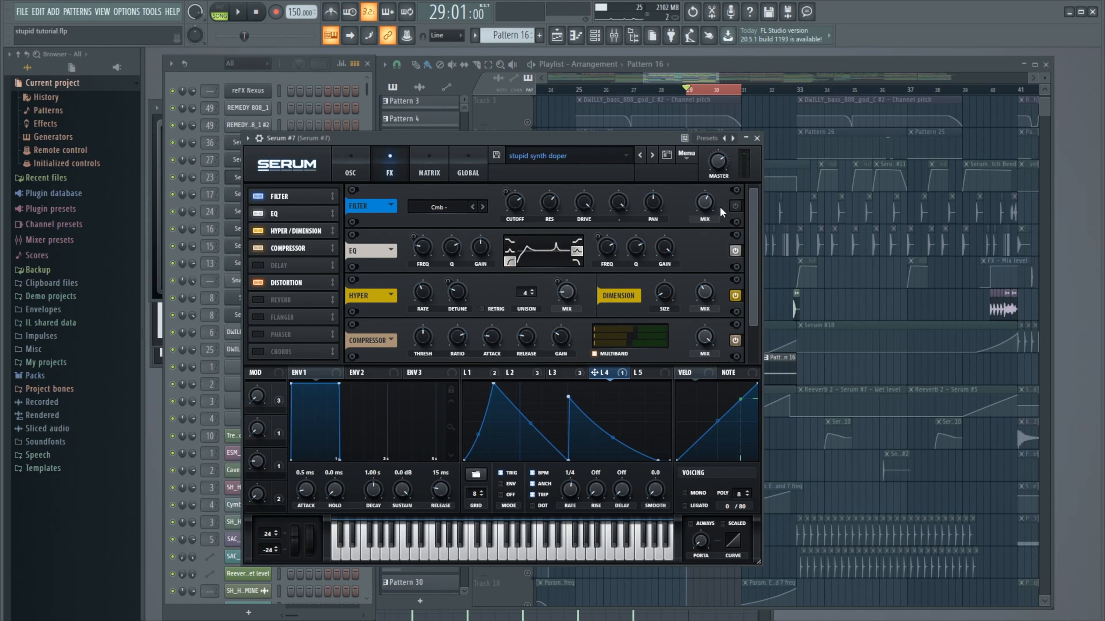
left_click(729, 203)
key("space")
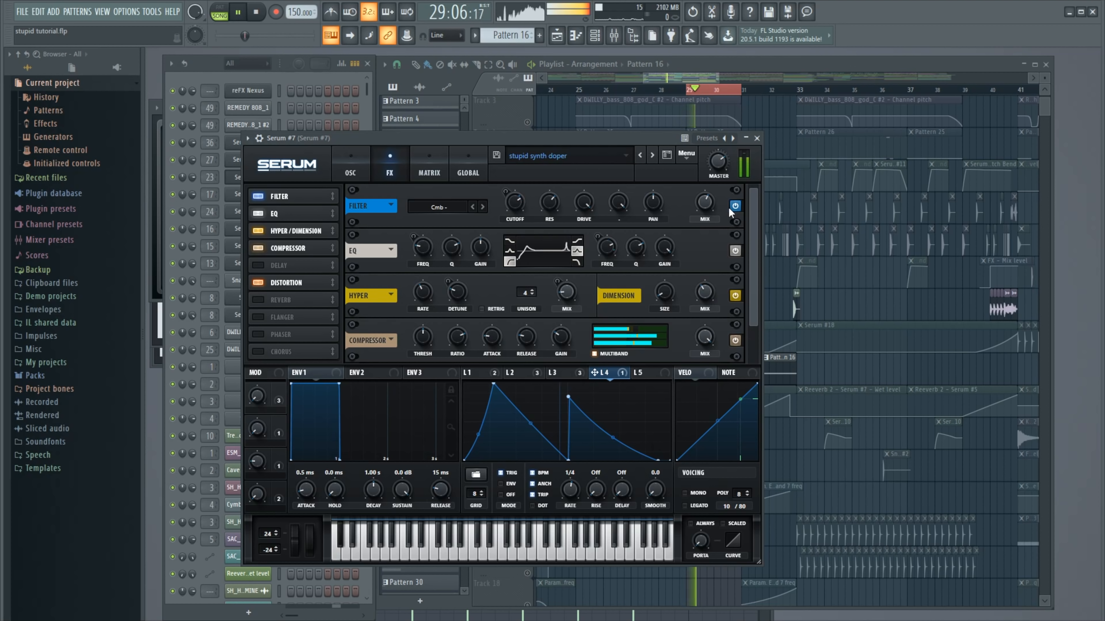
key("space")
Examine LFO 3's modulation of the effects filter cutoff and the EQ frequency, playing the loop to hear it
right_click(514, 201)
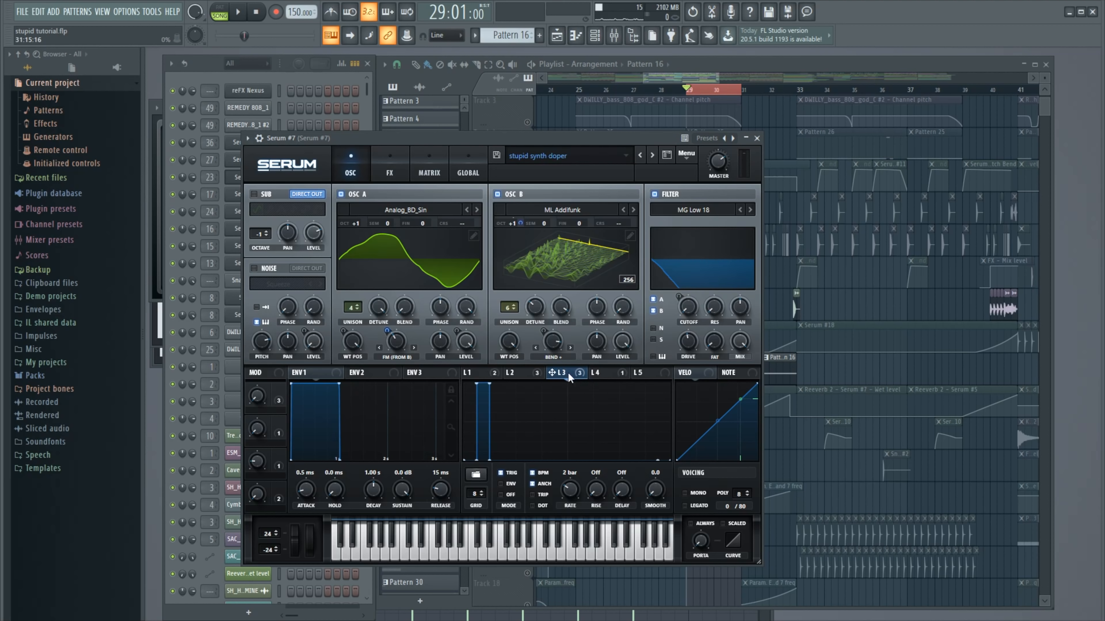
mouse_move(568, 377)
left_click(390, 172)
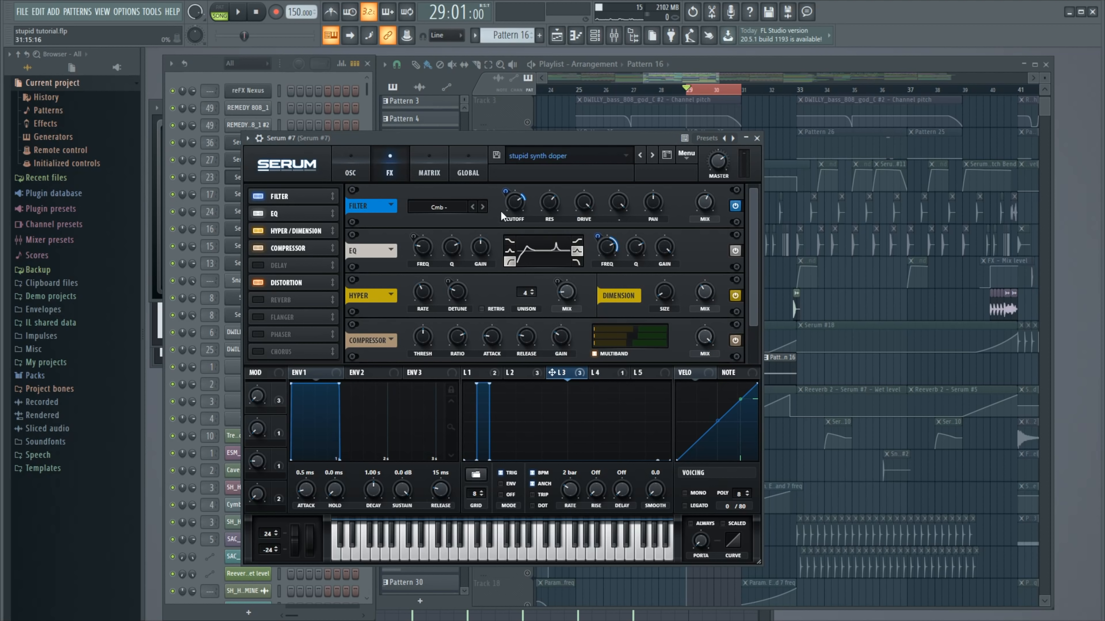
left_click(286, 214)
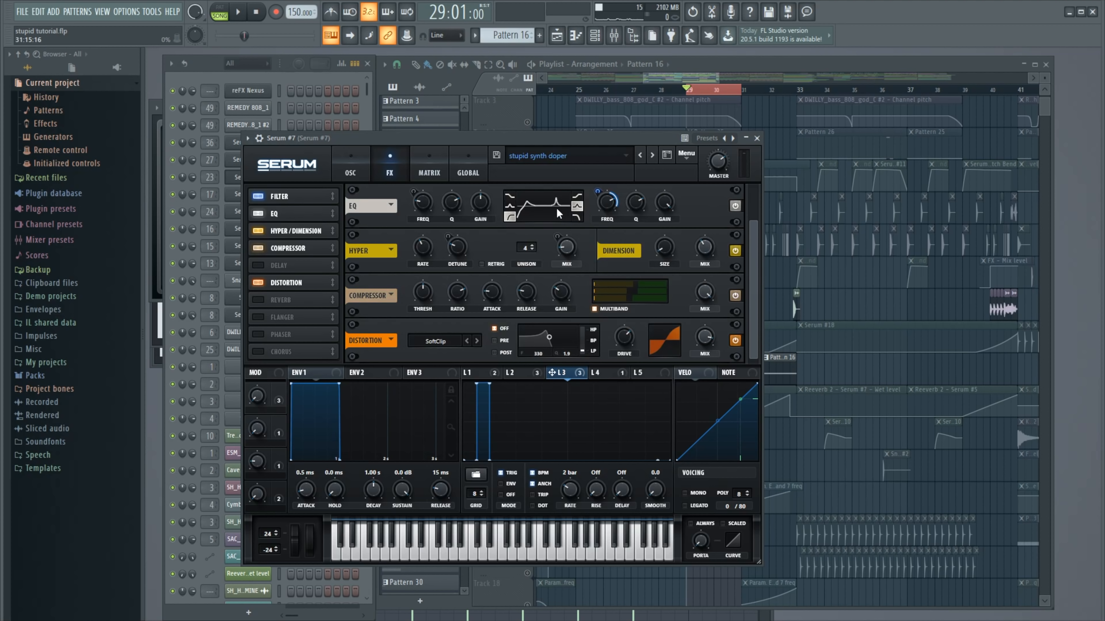
key("space")
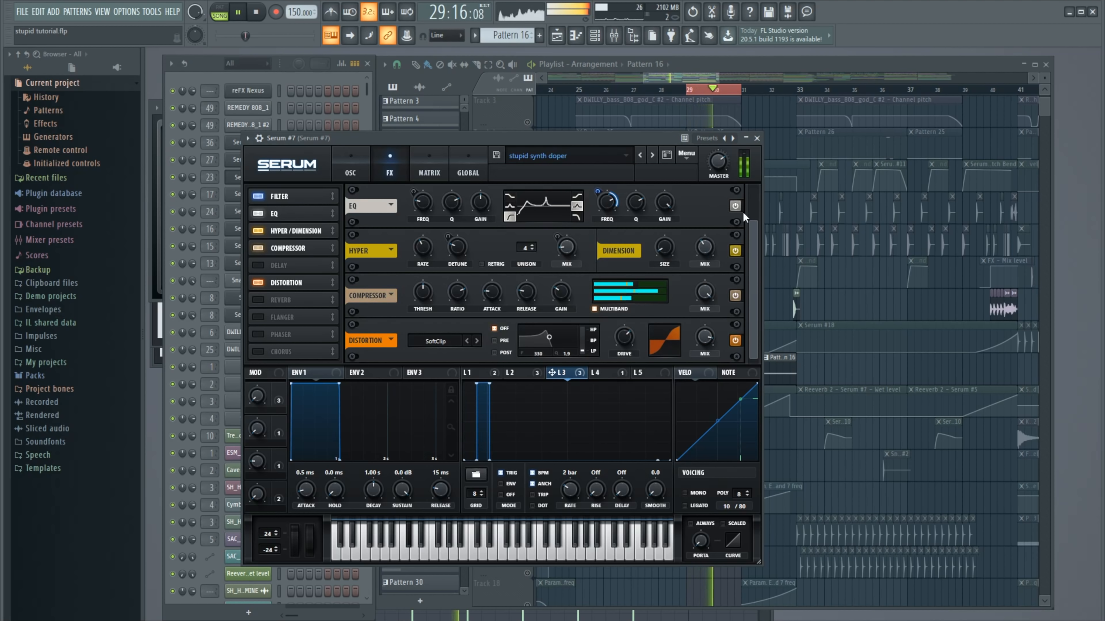
key("space")
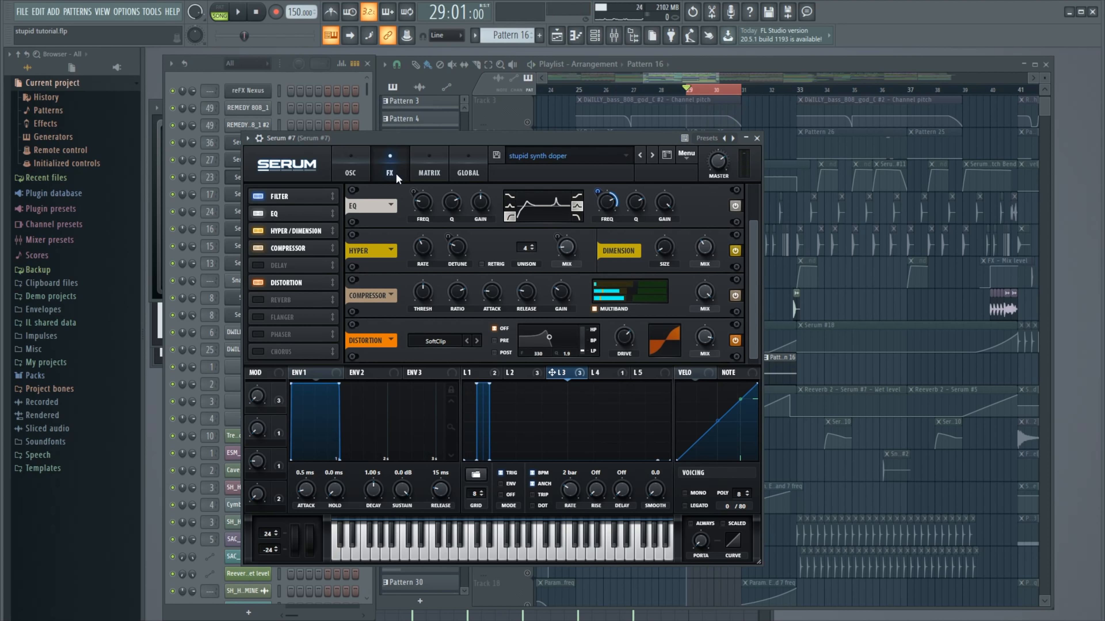
left_click(350, 172)
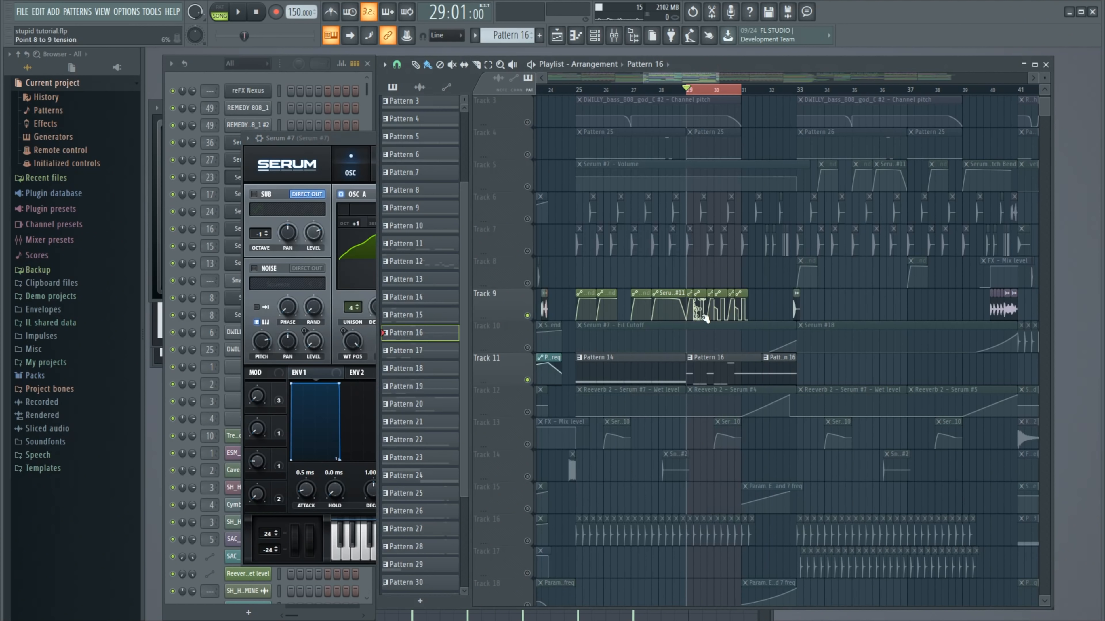
Mute the automation on Track 9 and play the loop with only Track 11 active
left_click(528, 316)
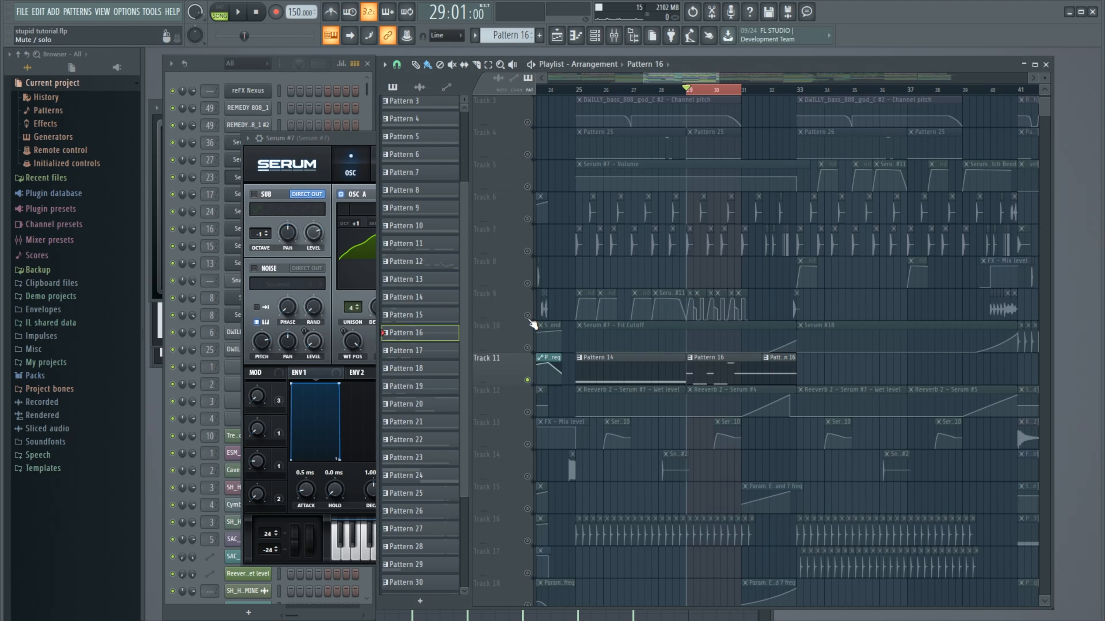
key("space")
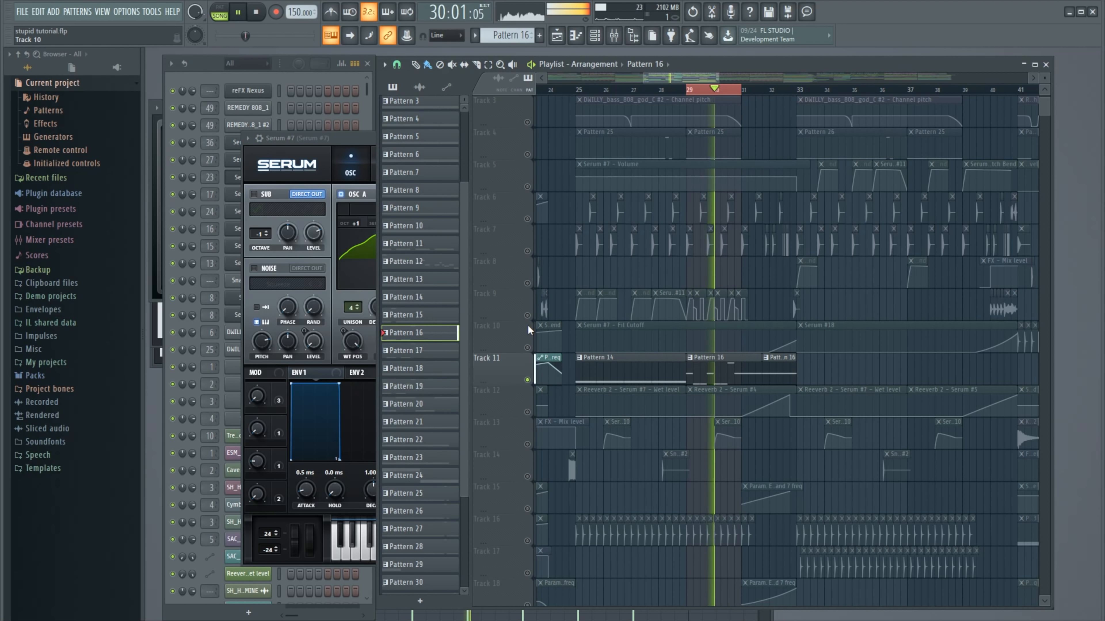
key("space")
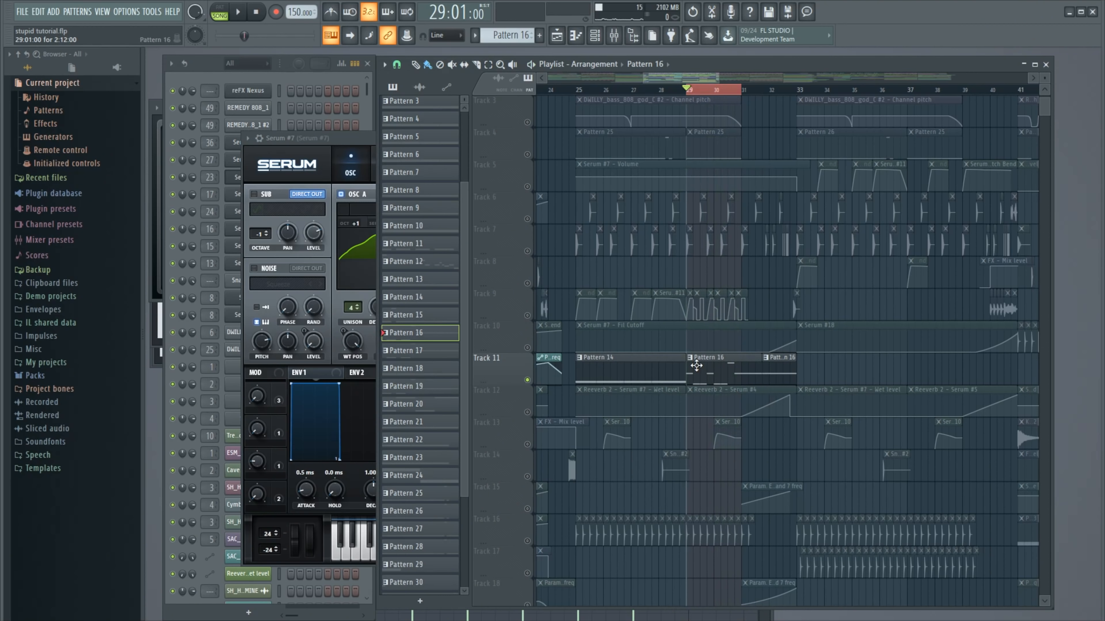
Open Pattern 16 from Track 11 in the piano roll and examine the octave layout of its full note sequence
double_click(696, 366)
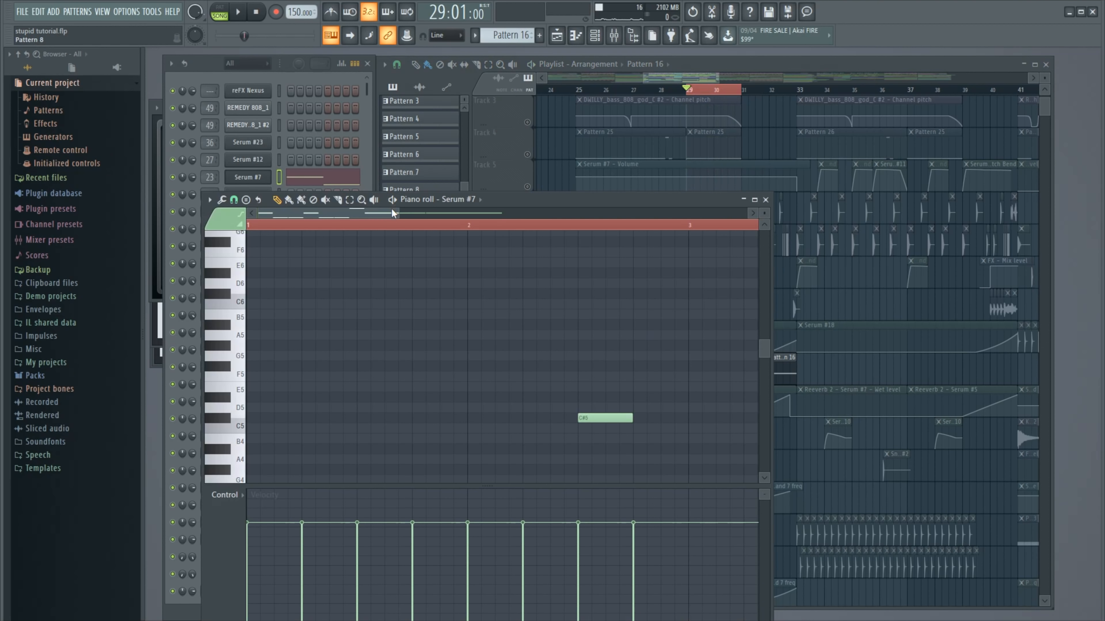
left_click_drag(399, 214, 518, 214)
scroll(378, 320, "down", 8)
scroll(377, 320, "down", 3)
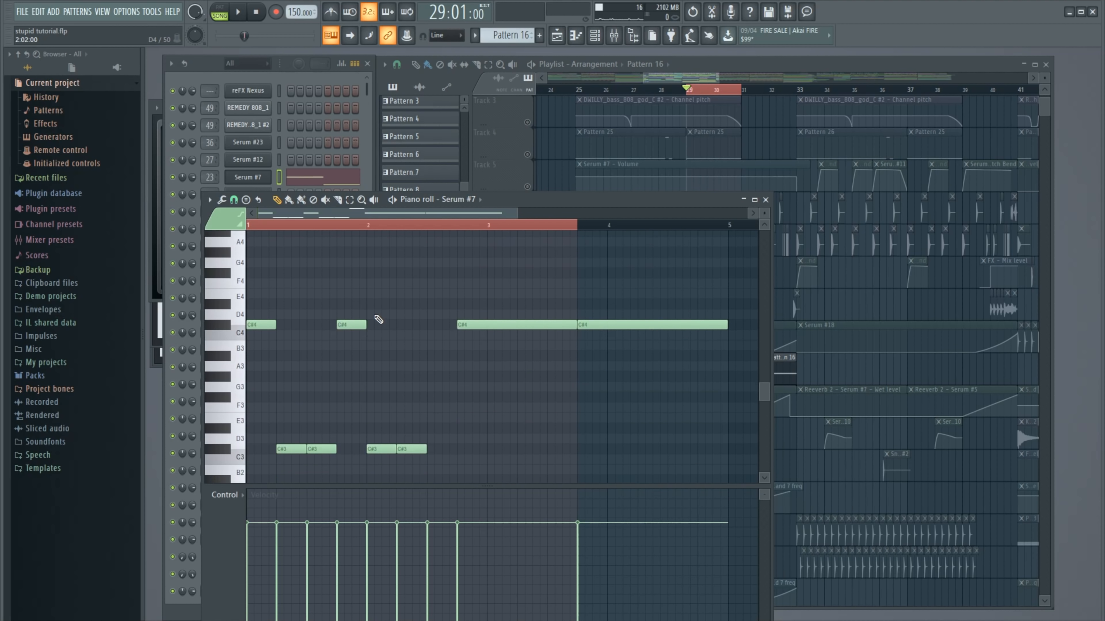
scroll(305, 329, "up", 2)
scroll(357, 332, "up", 1)
scroll(404, 329, "down", 4)
scroll(333, 351, "up", 4)
scroll(313, 340, "down", 3)
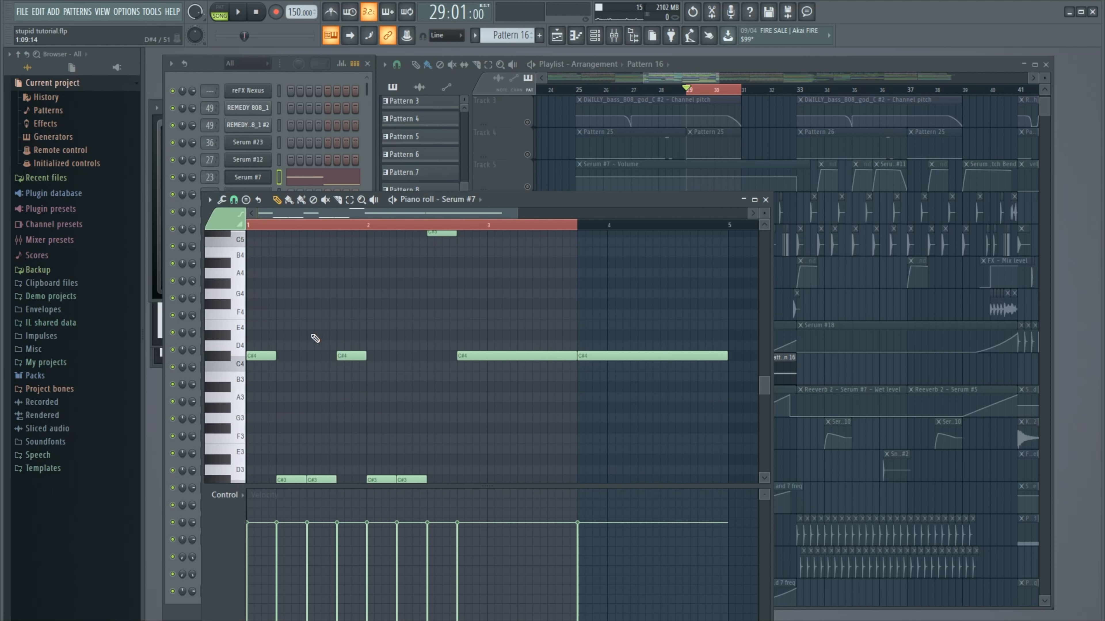
Unmute Track 9 in the playlist and play the loop with the Serum #7 synth open
left_click(703, 65)
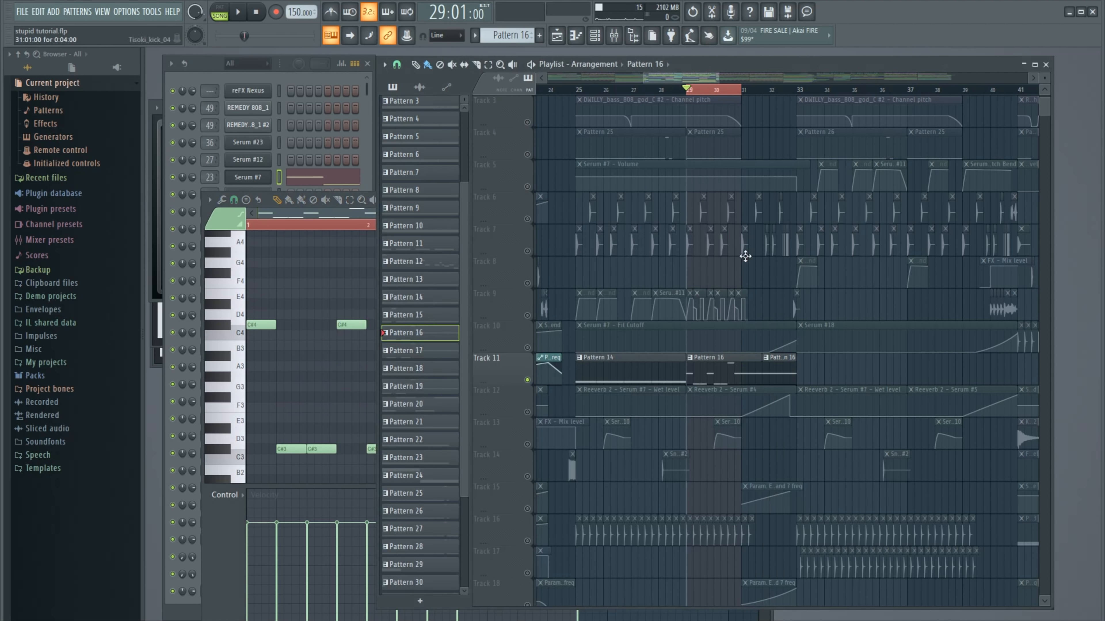
left_click(528, 316)
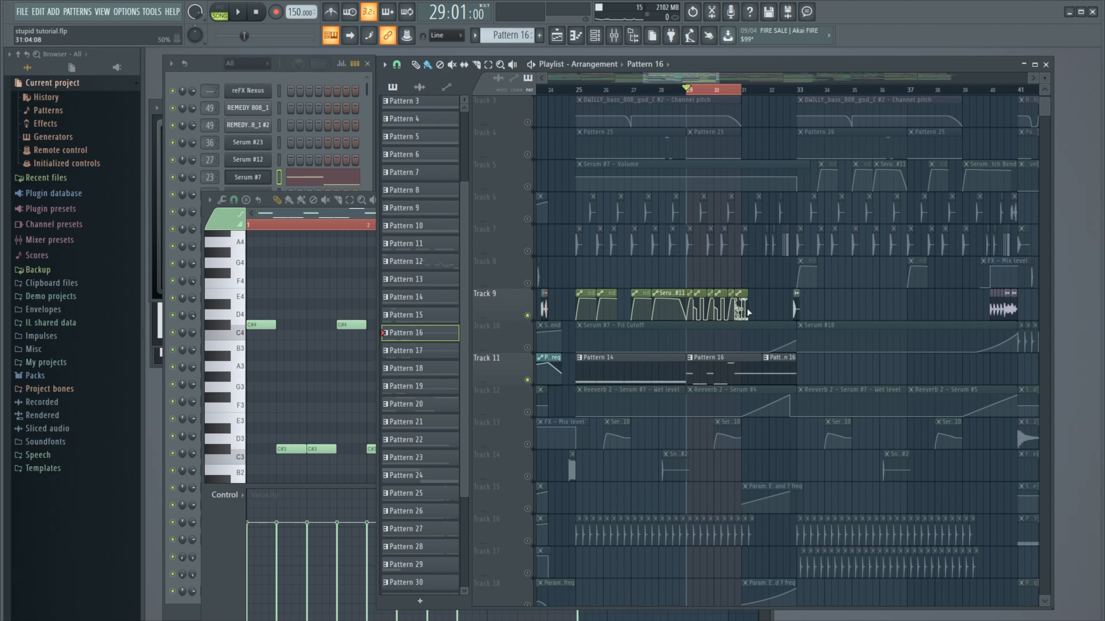
left_click(287, 83)
left_click(248, 177)
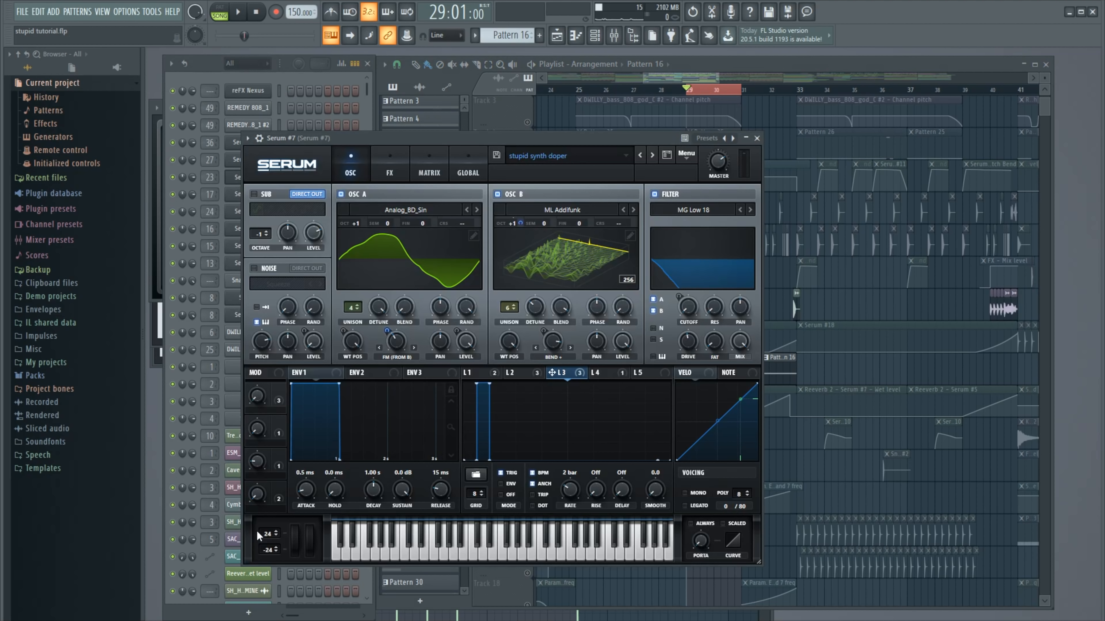
key("space")
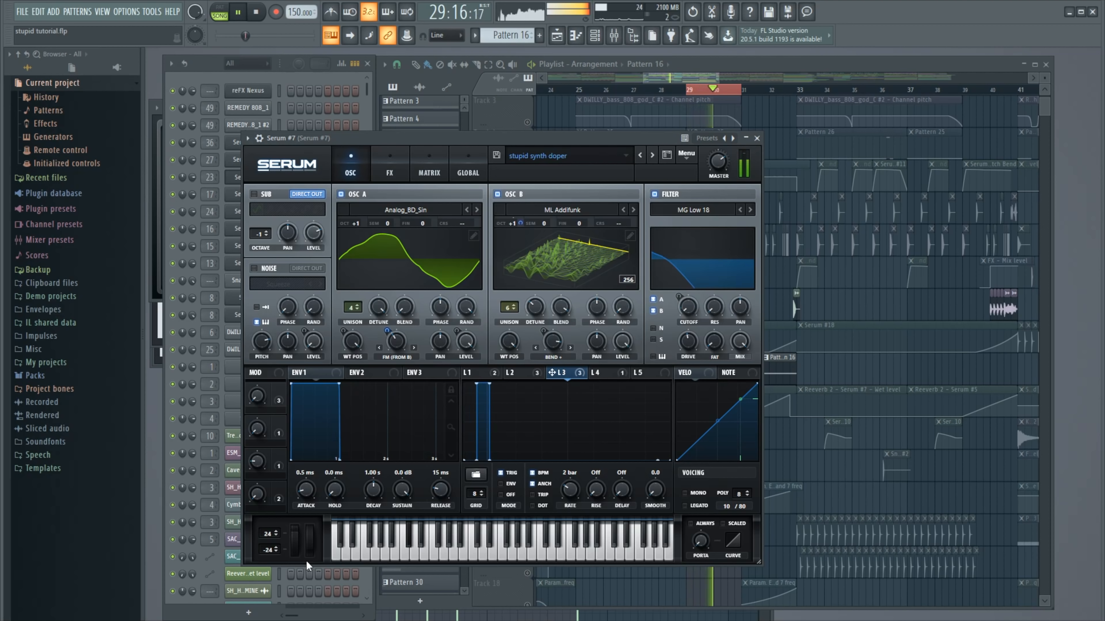
key("space")
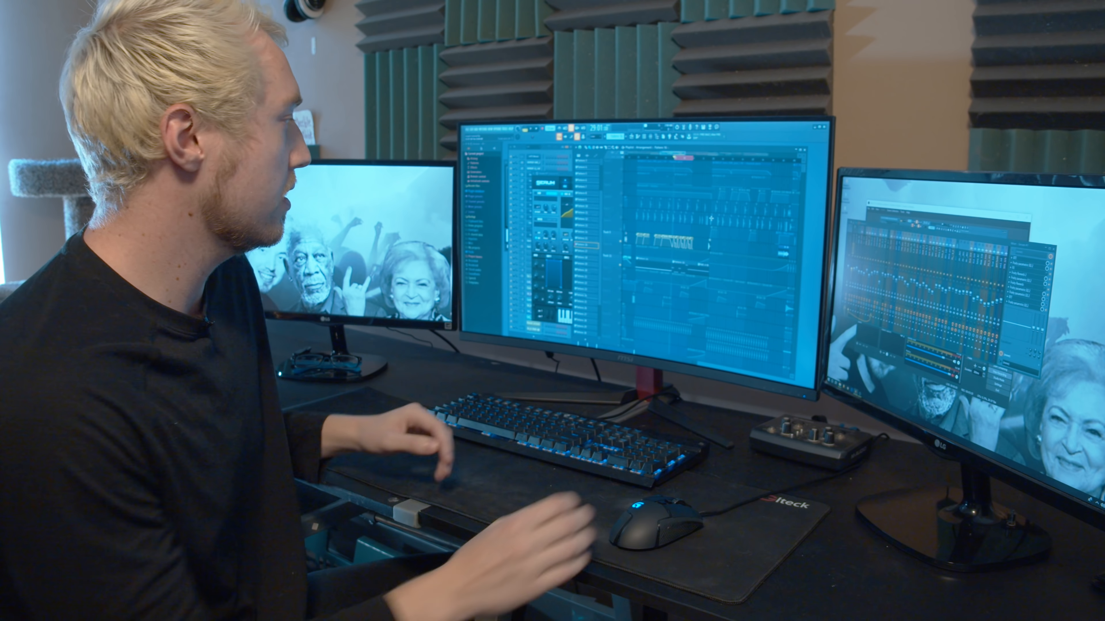
right_click(620, 242)
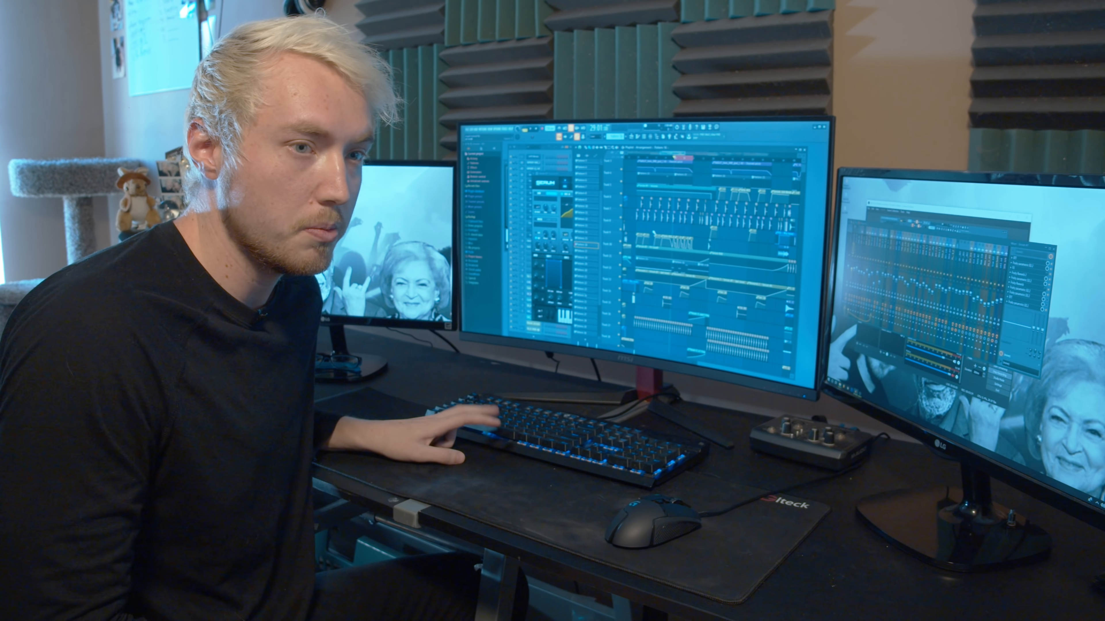
key("space")
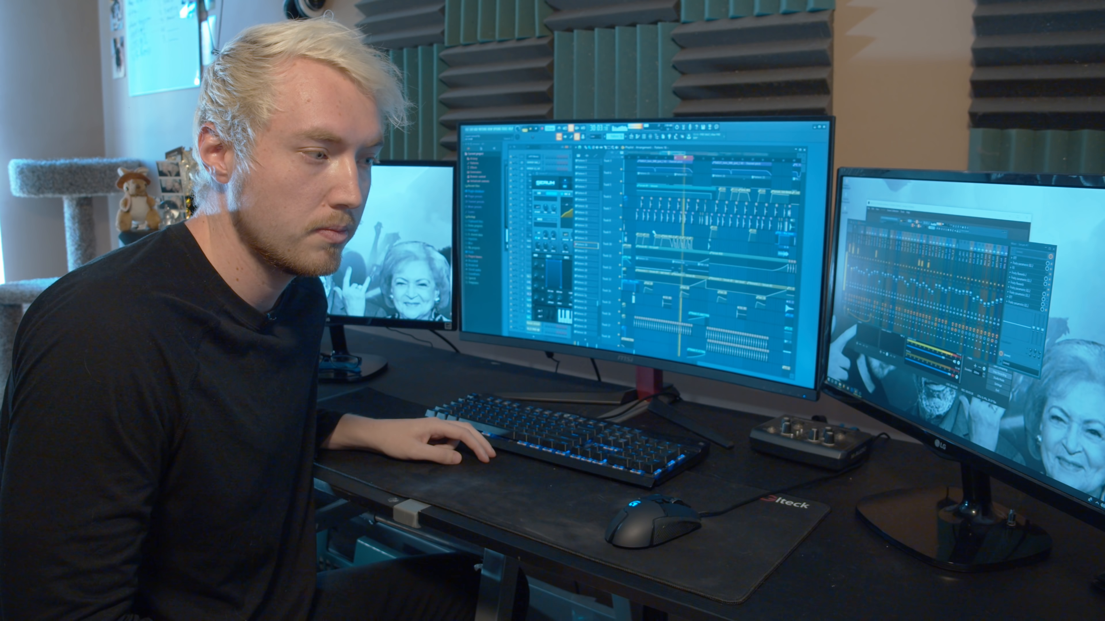
key("space")
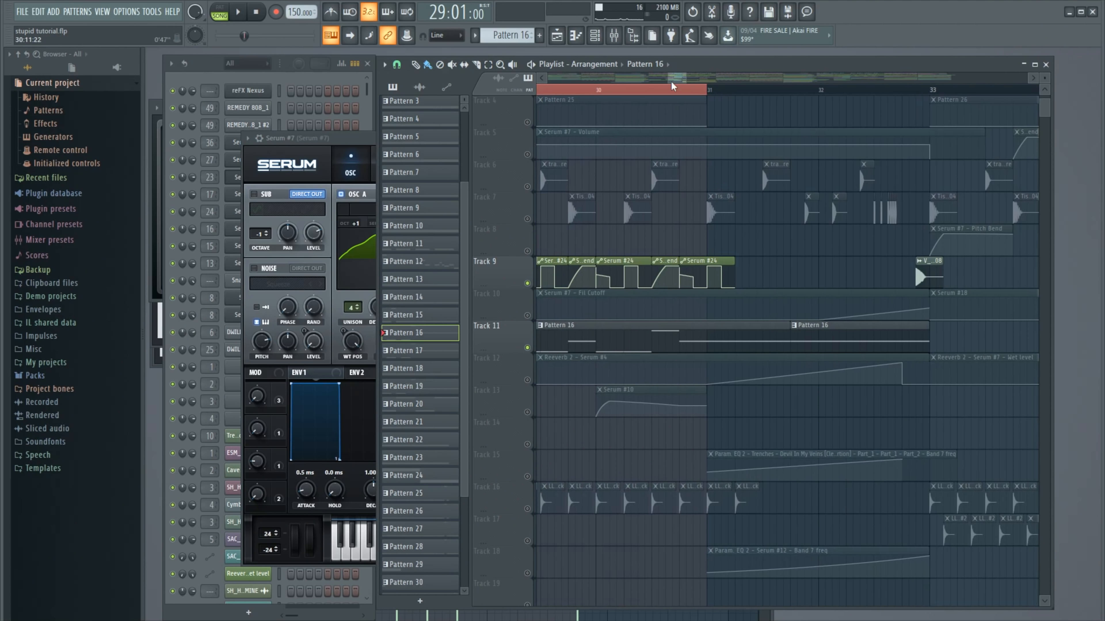
Play the loop with Tracks 9 and 11, and solo Track 26 containing the get fukt 5 clip
key("space")
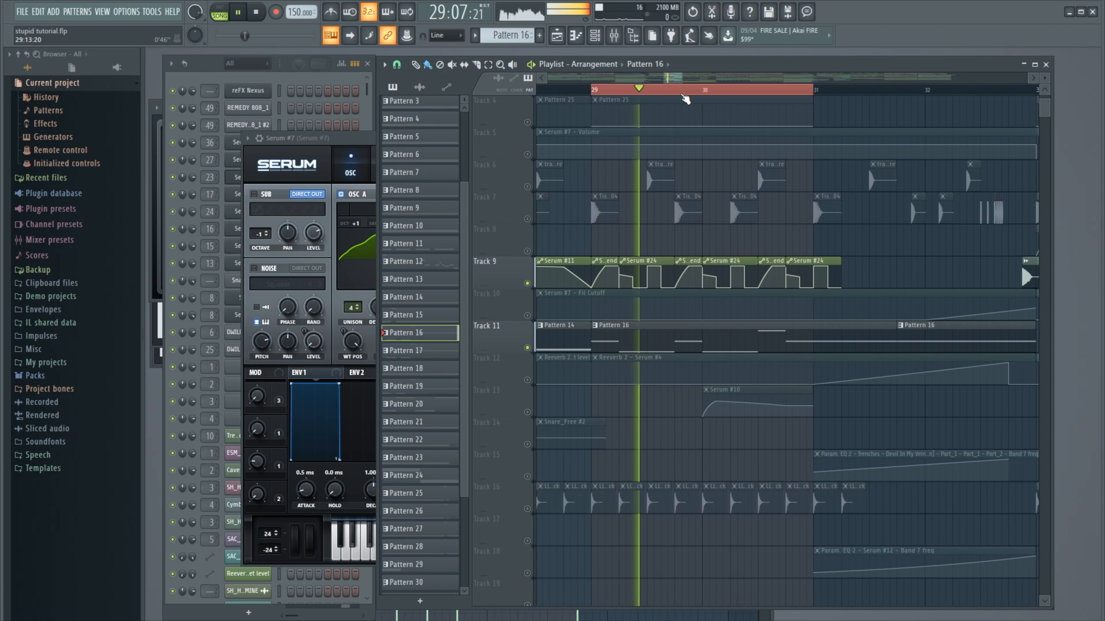
key("space")
scroll(608, 452, "down", 8)
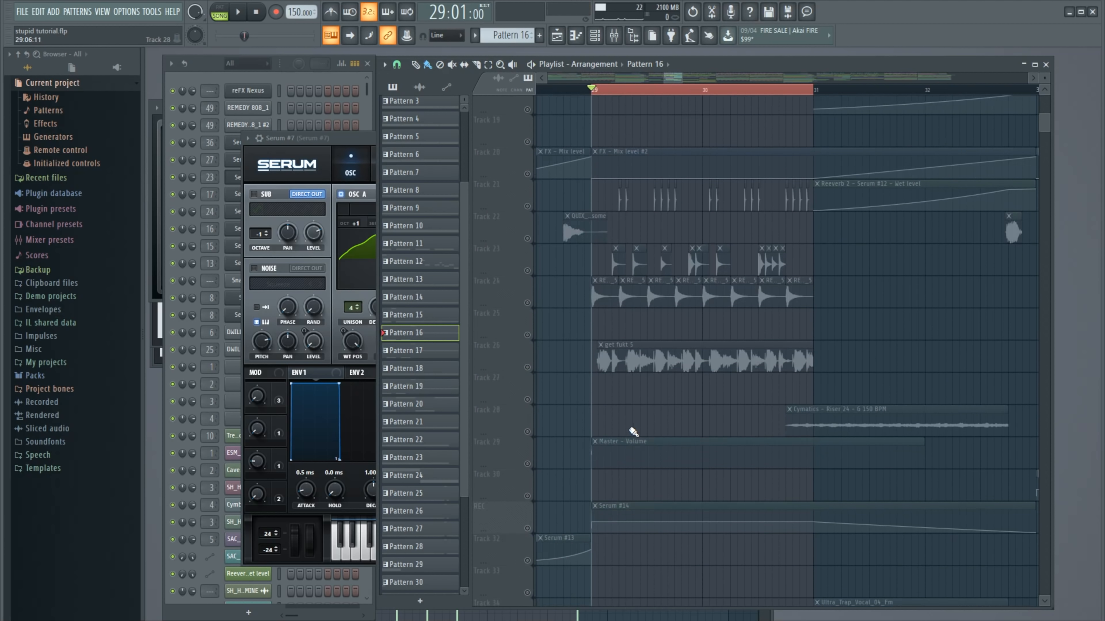
left_click(527, 348)
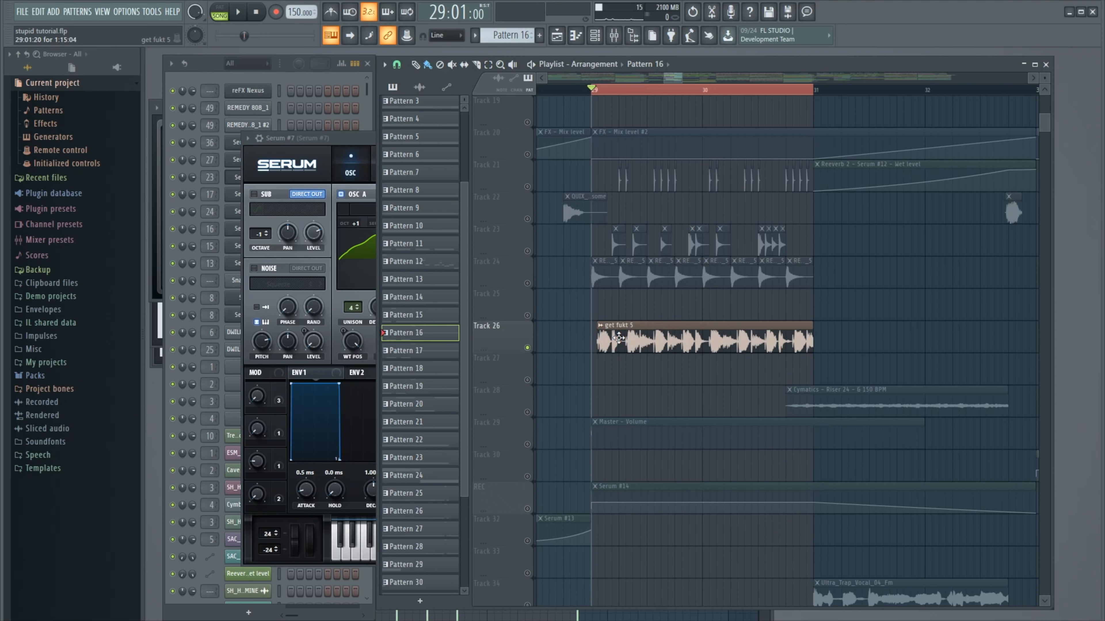
Move the get fukt 5 clip to the start of bar 29 and open its sample settings
left_click_drag(618, 338, 612, 338)
double_click(614, 339)
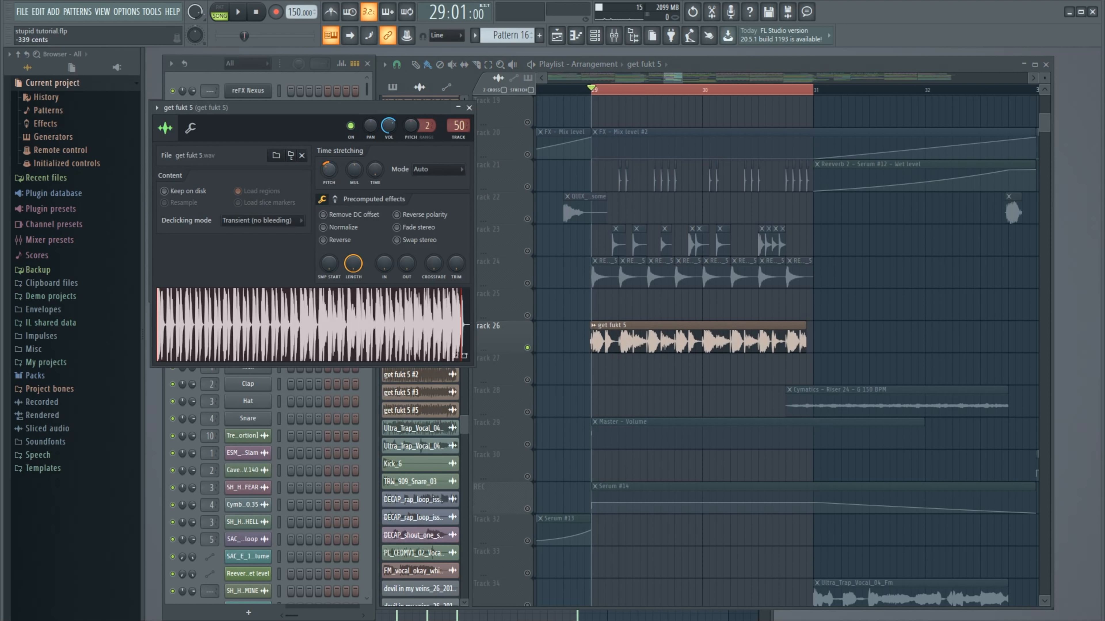
Play the soloed get fukt 5 clip at its original pitch and with the sample pitch set to -200 cents
left_click(744, 337)
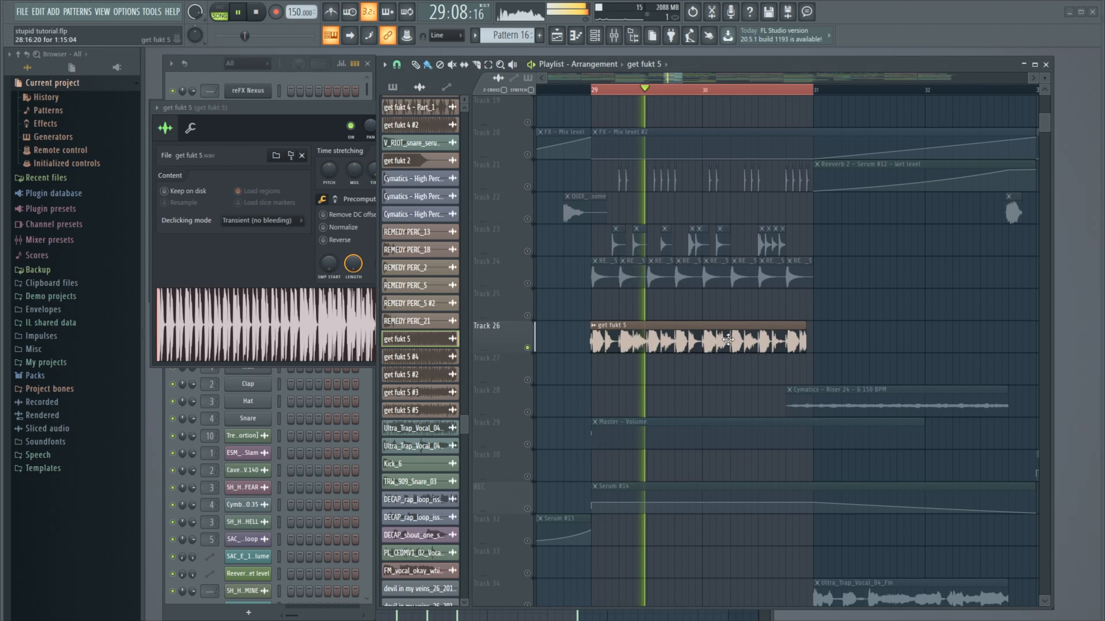
key("space")
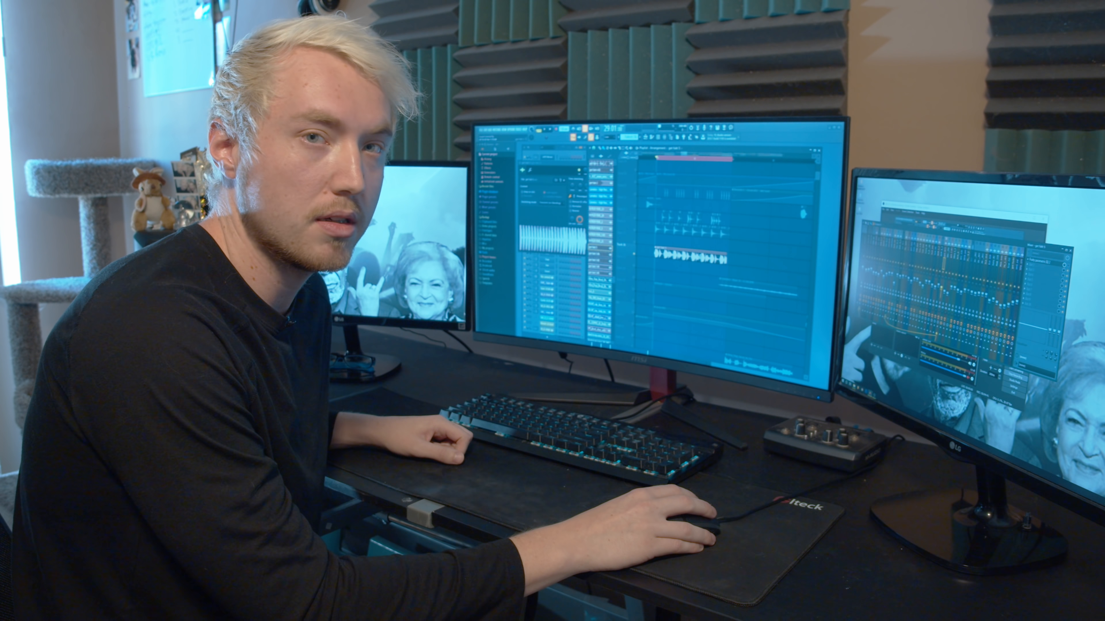
left_click(552, 209)
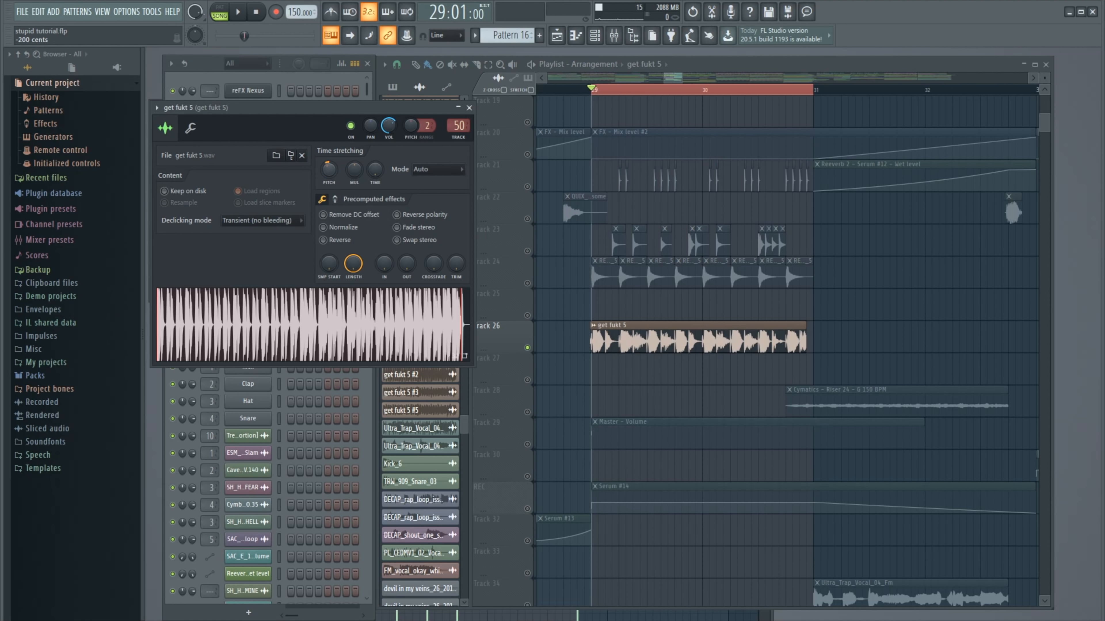
key("space")
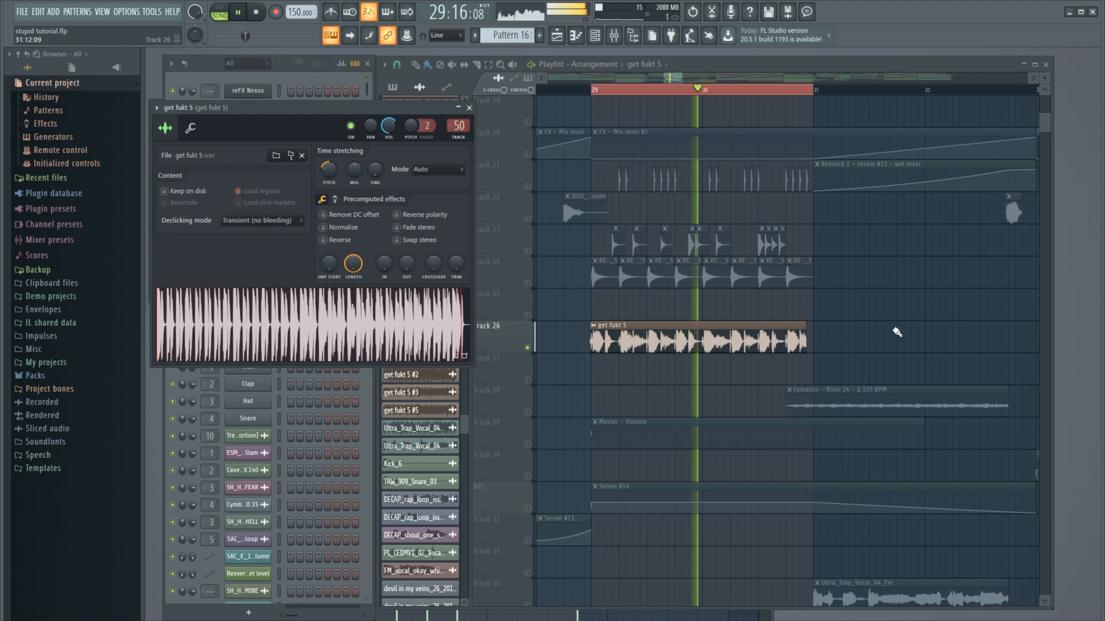
key("space")
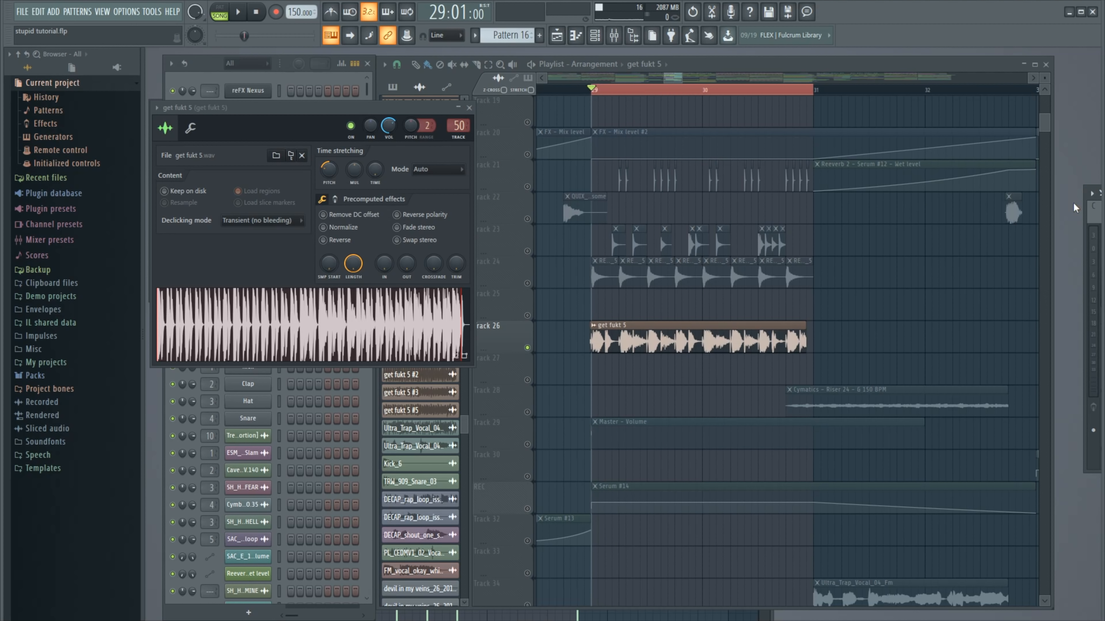
Bring the mixer into view and open the Fruity parametric EQ 2 on the get fukt 5 channel, insert 50
left_click_drag(1076, 215, 910, 206)
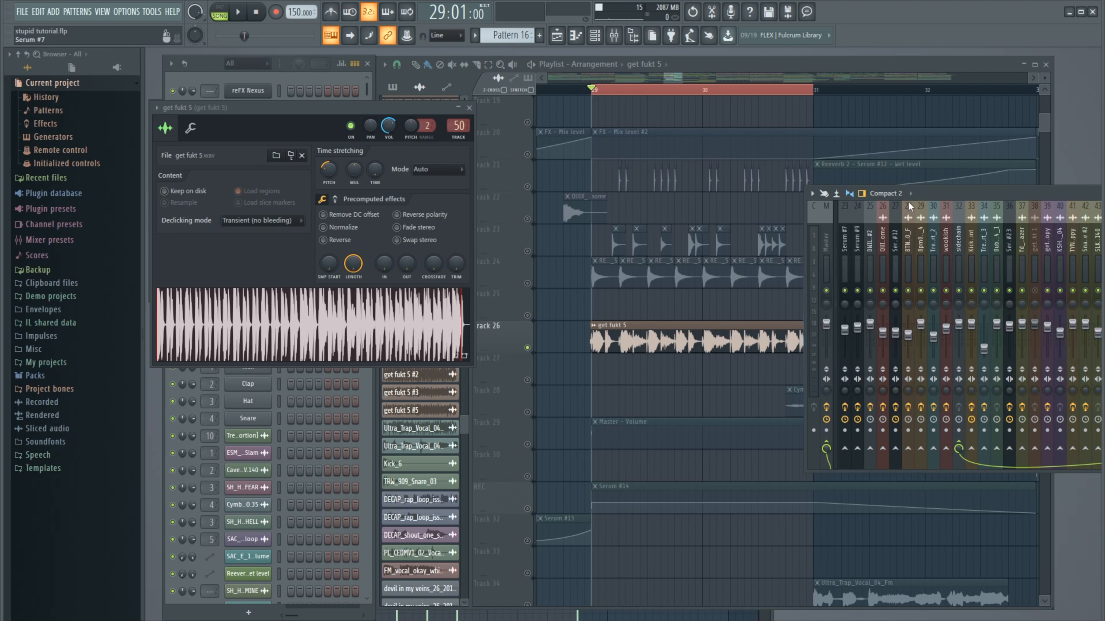
left_click_drag(1019, 198, 218, 187)
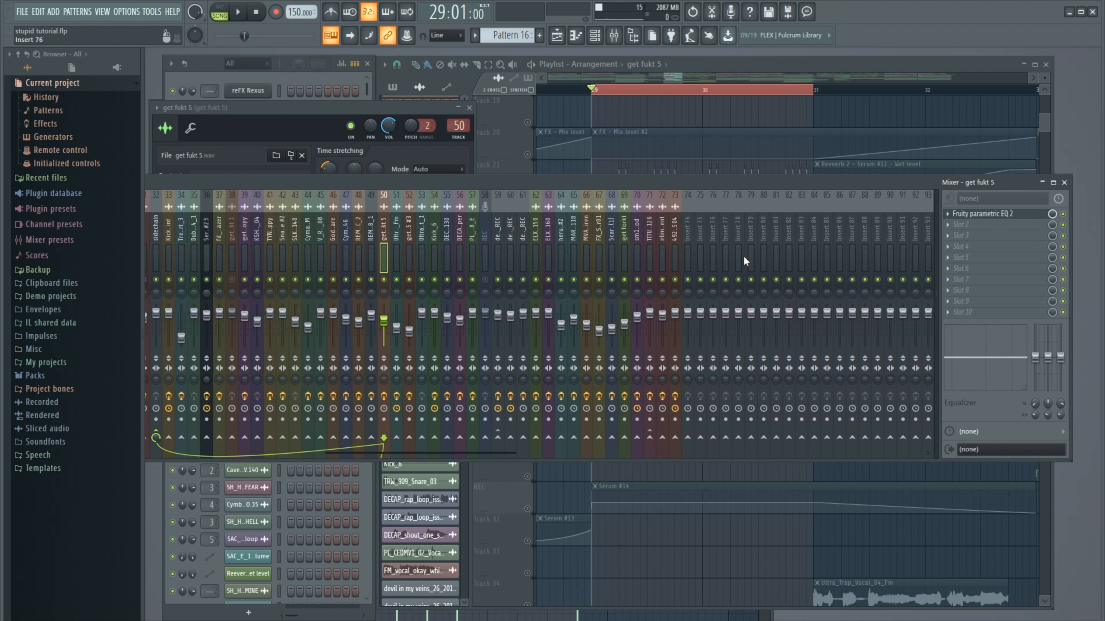
left_click(1035, 216)
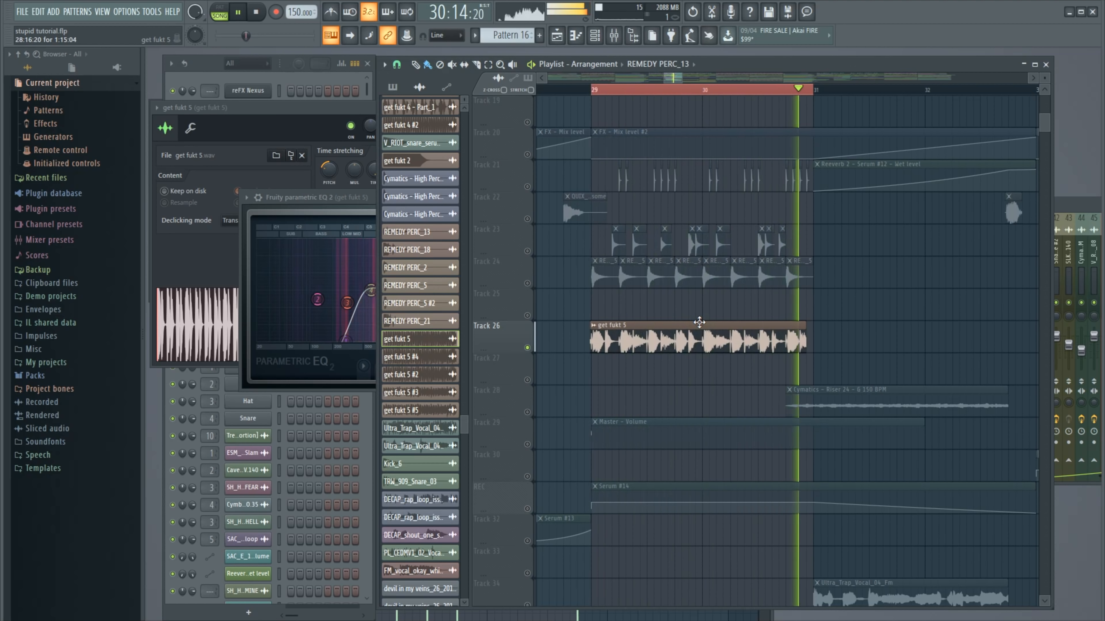
Turn off the solo on Track 26 and play the loop with all tracks and the get fukt 5 clip
key("space")
left_click(527, 348, "ctrl")
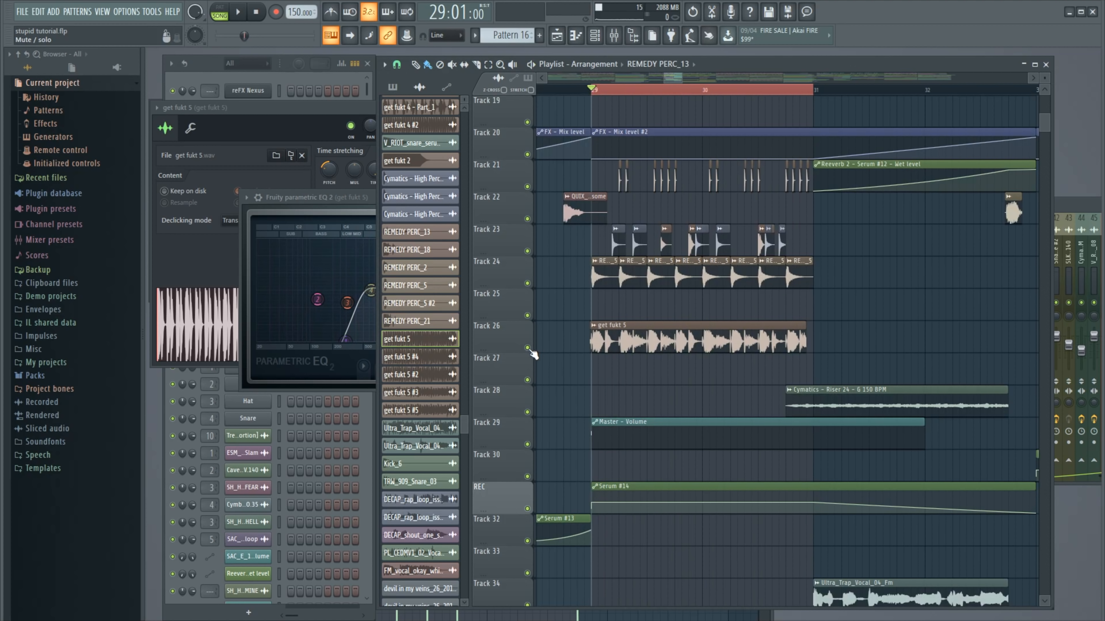
key("space")
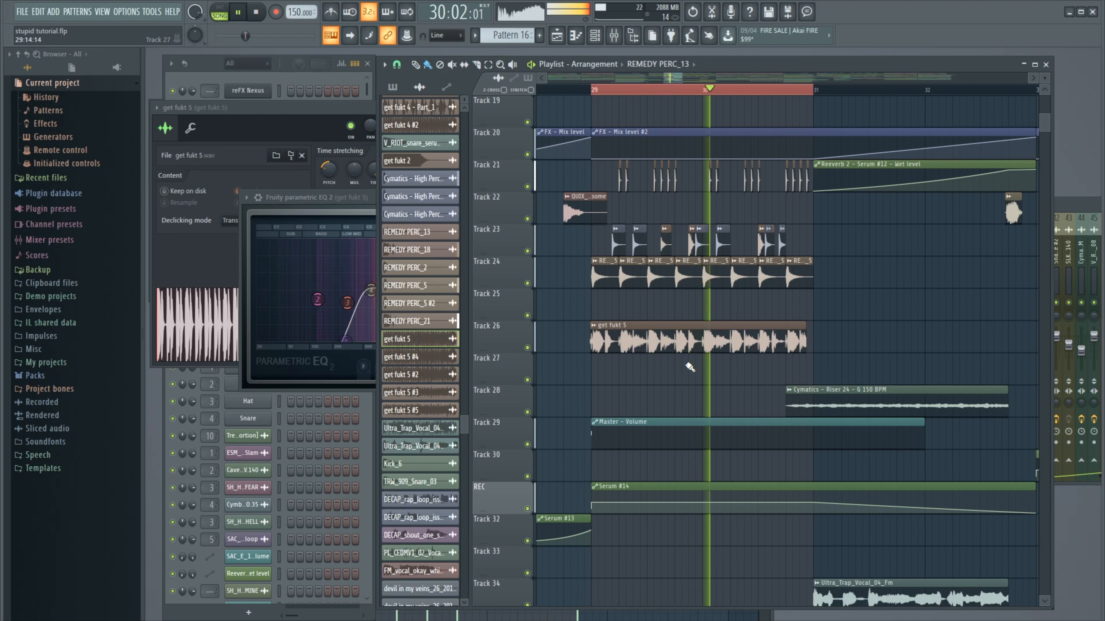
key("space")
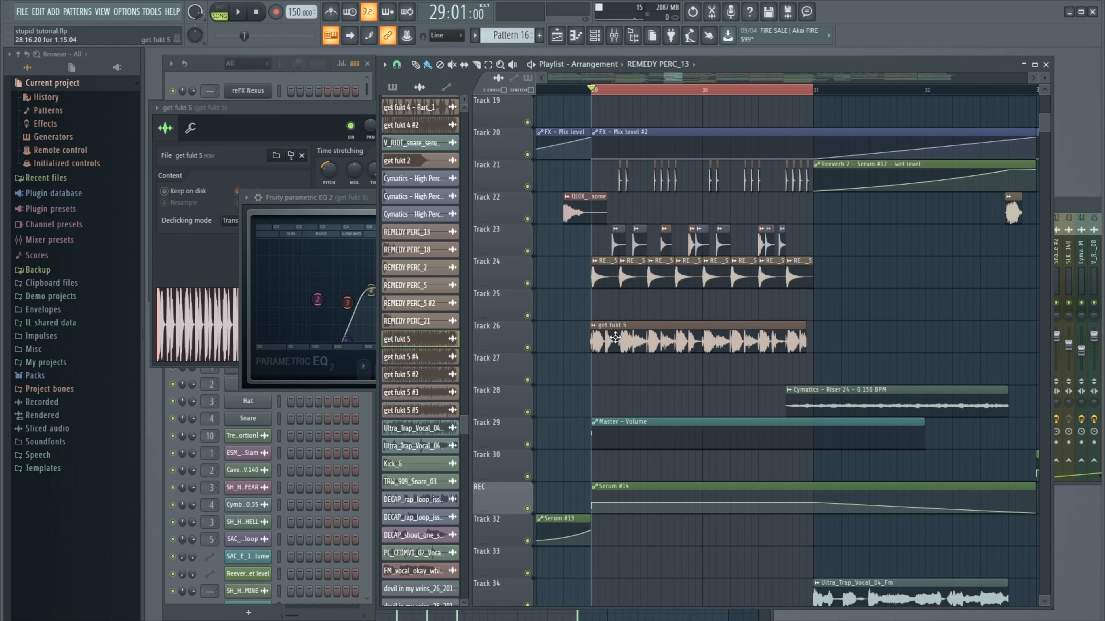
Move the get fukt 5 clip one step later so it ends at bar 31, and play it in the mix and soloed
left_click_drag(615, 337, 632, 343)
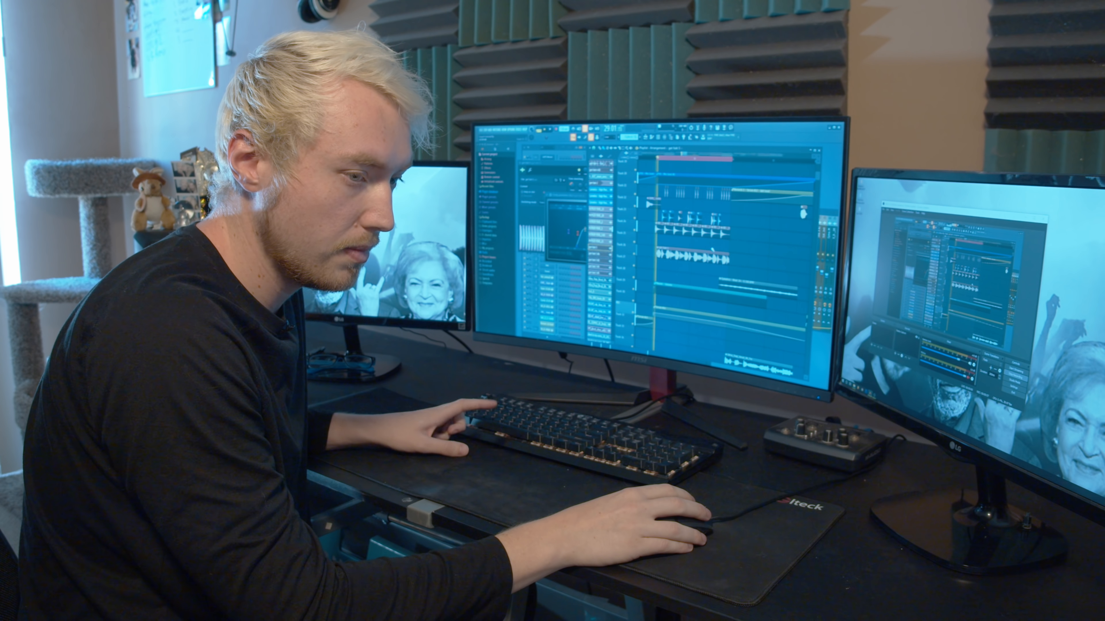
key("space")
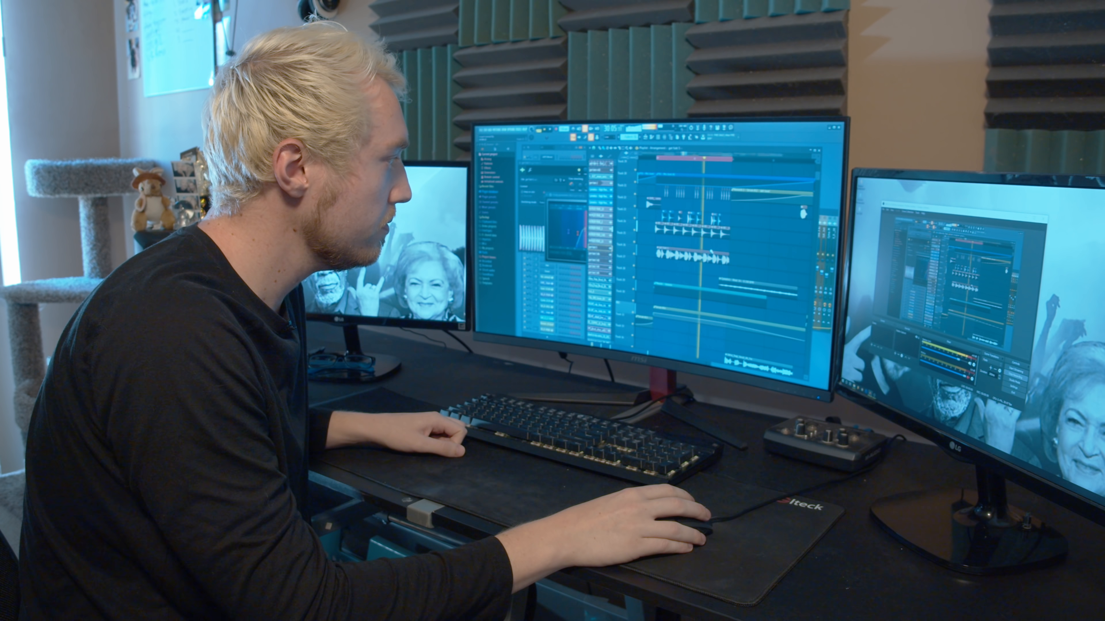
key("space")
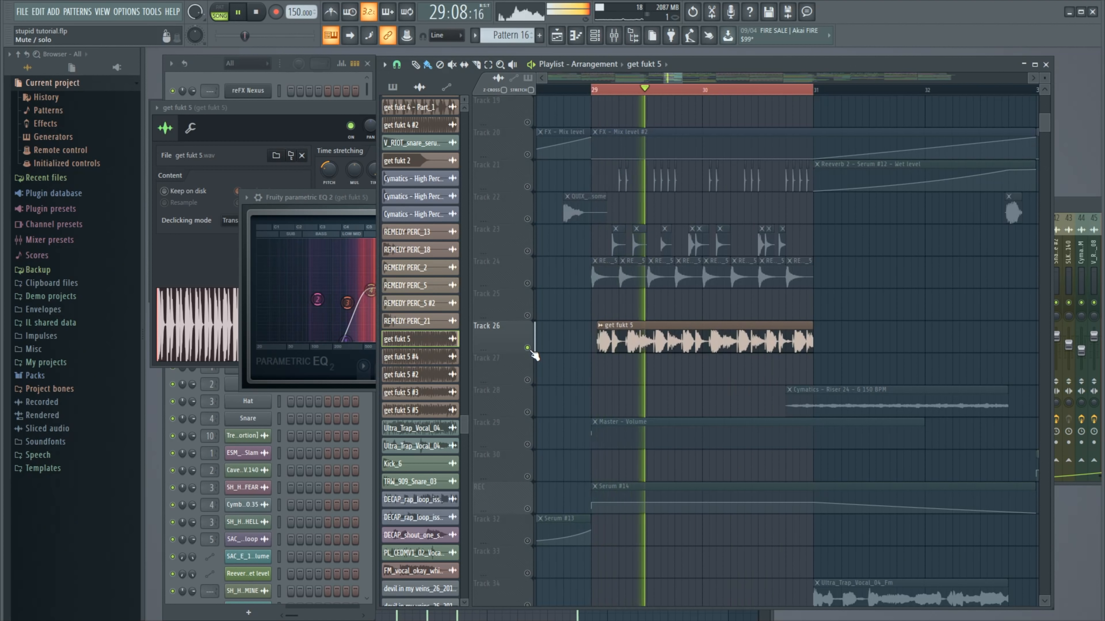
key("space")
Solo Track 9 with its Serum automation together with Track 11 with Pattern 16, and play the loop
scroll(527, 354, "up", 8)
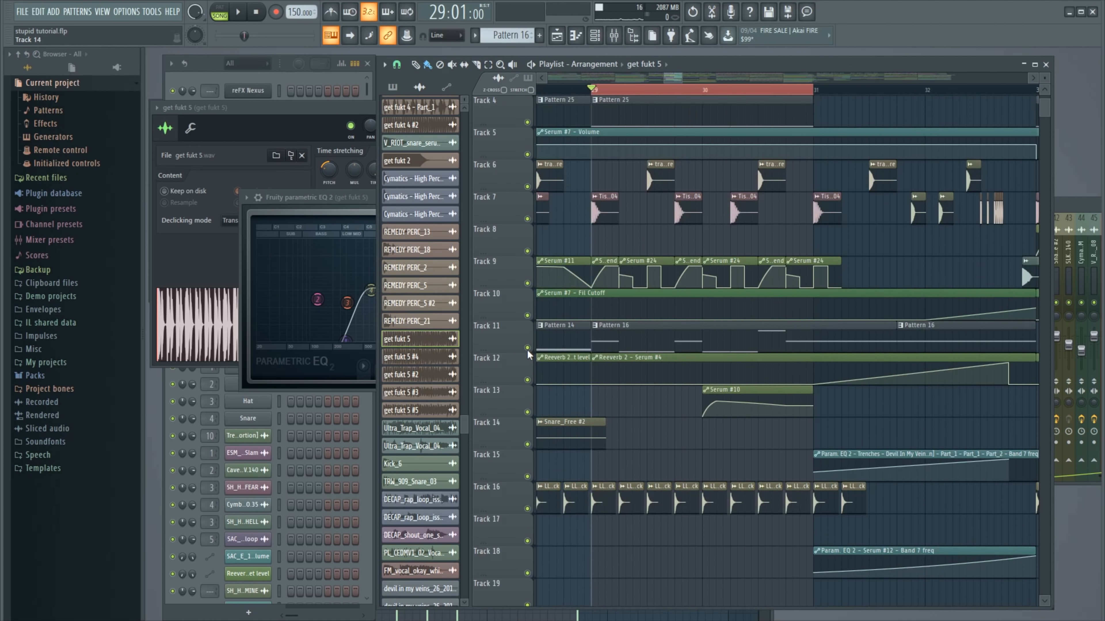
scroll(526, 349, "up", 3)
left_click(527, 380, "ctrl")
left_click(527, 444)
key("space")
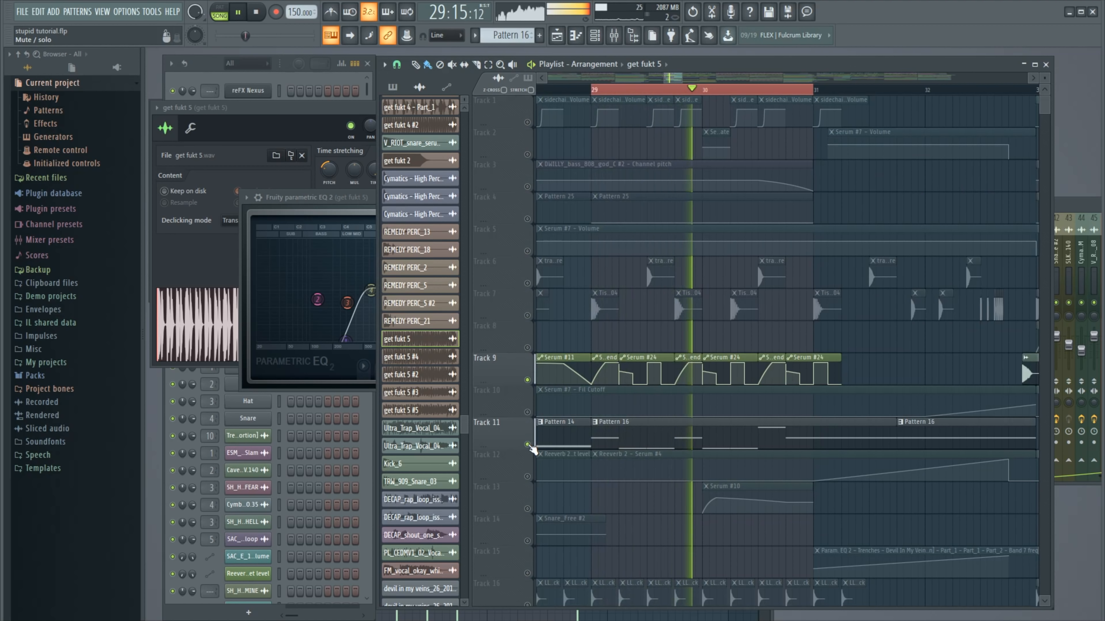
key("space")
Unmute all playlist tracks again and play the full loop
left_click(527, 445, "ctrl")
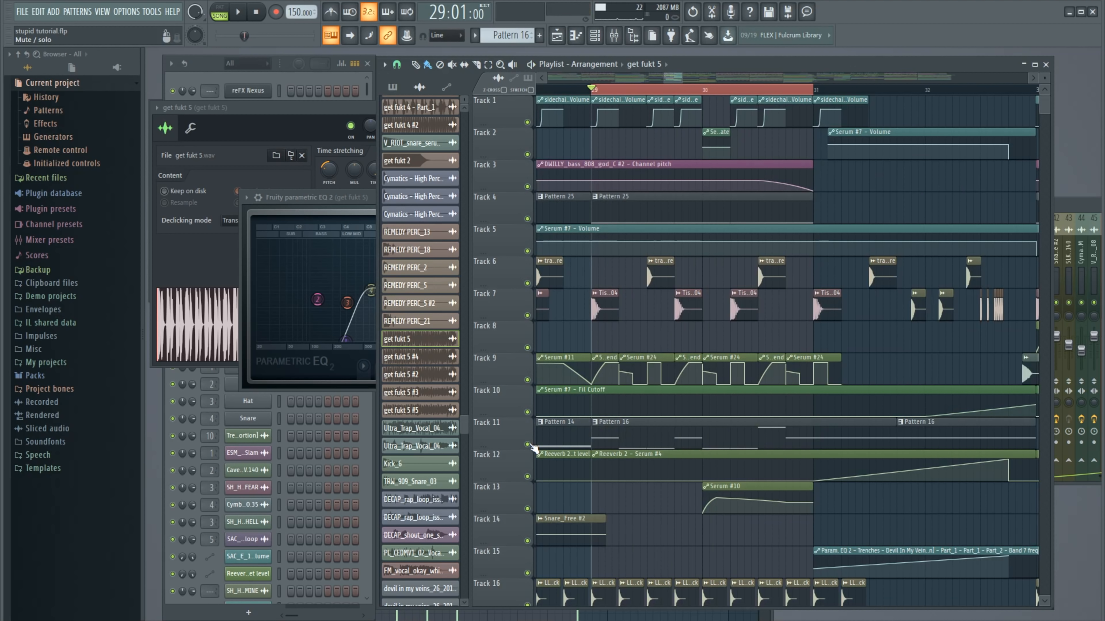
key("space")
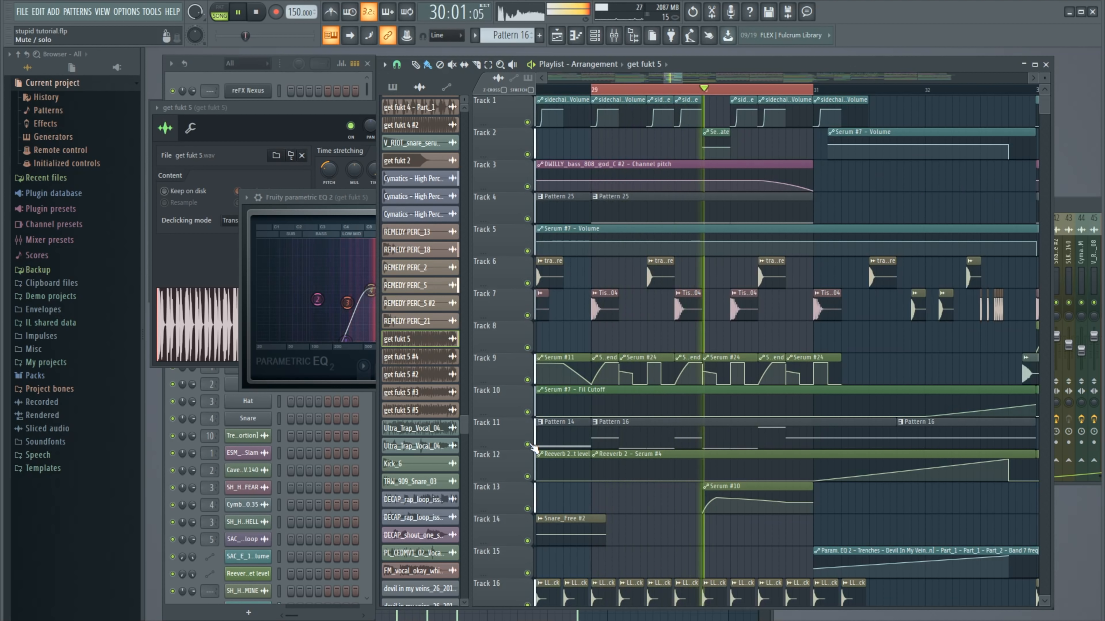
key("space")
Reopen the get fukt 5 sample settings and play the full loop with the sample's pitch shifted
scroll(558, 442, "down", 2)
scroll(558, 441, "down", 6)
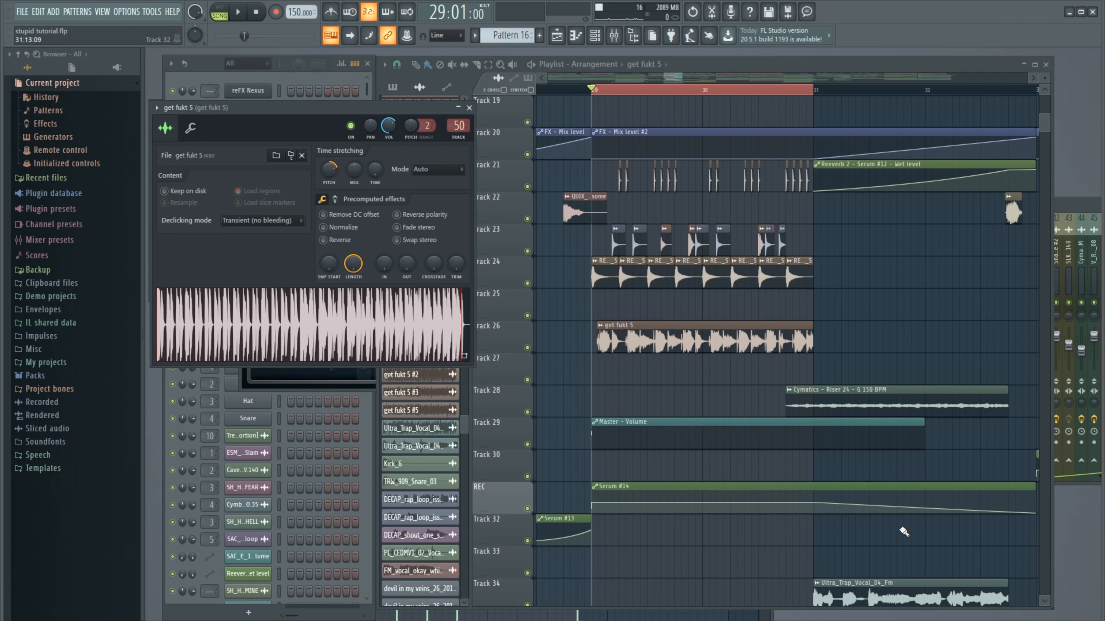
key("space")
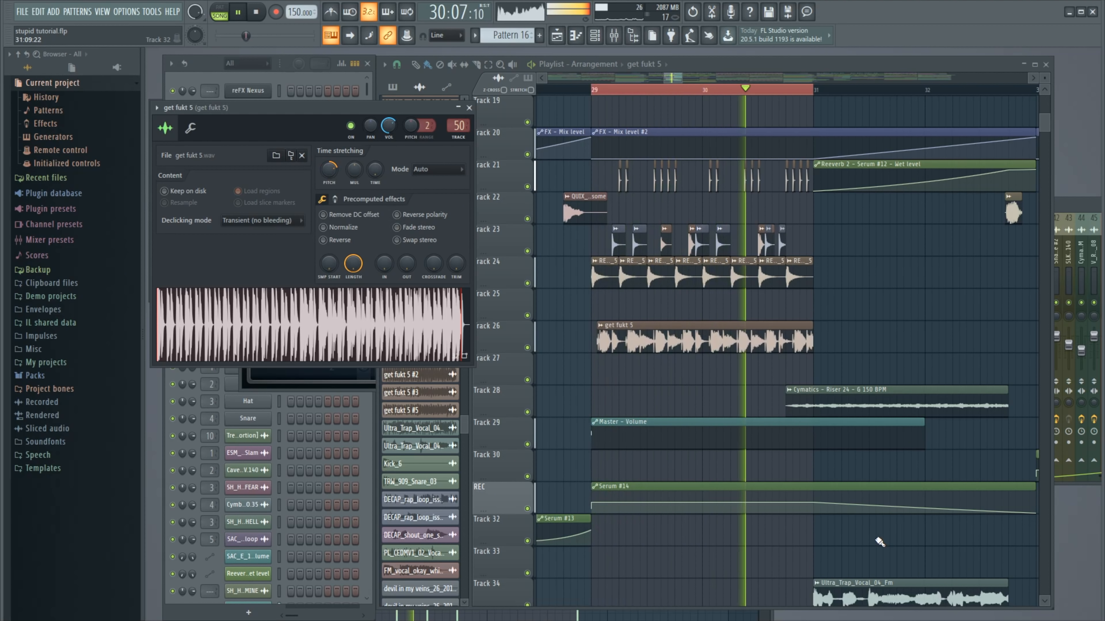
key("space")
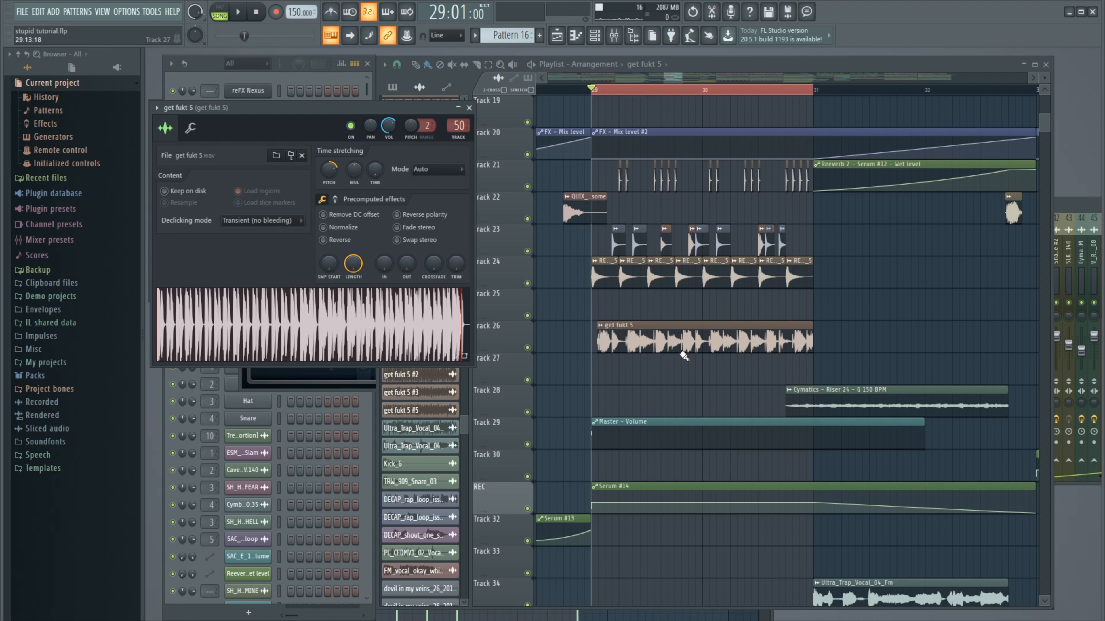
Move the get fukt 5 clip one more step later, to two steps past bar 29, and play the loop
left_click_drag(613, 334, 620, 335)
key("space")
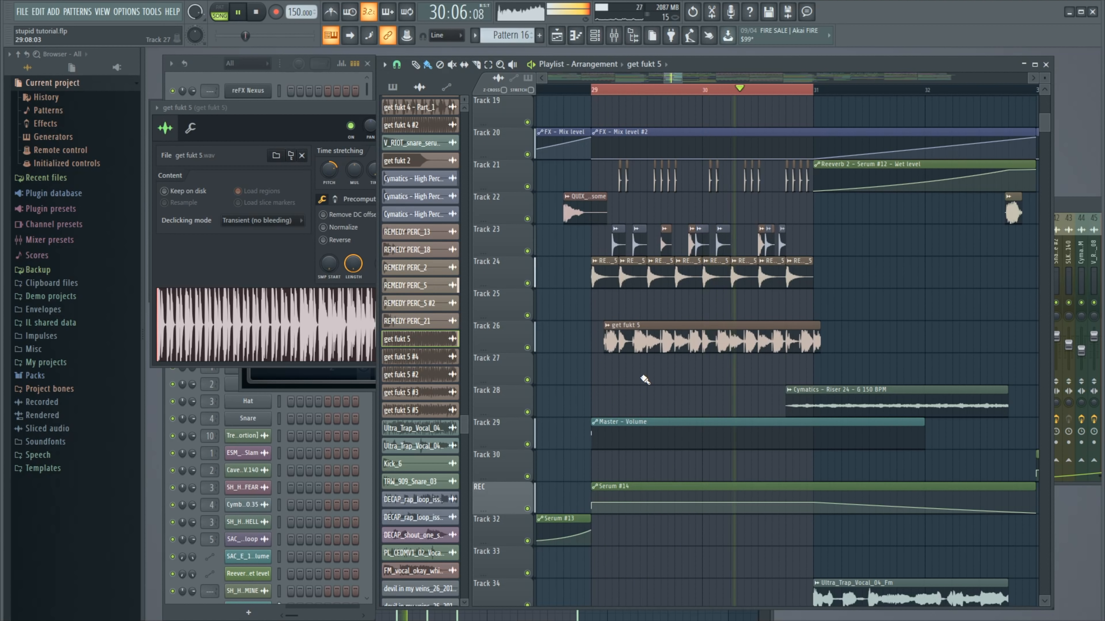
key("space")
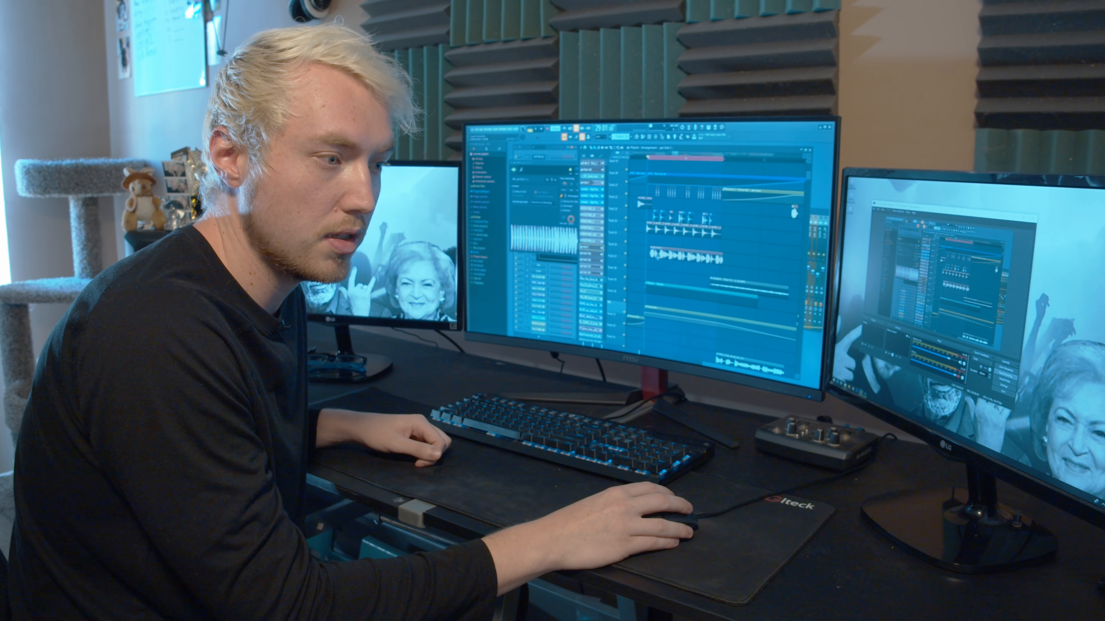
Shift the get fukt 5 clip on Track 26 to one beat after the start of bar 29 and play the loop
left_click_drag(617, 339, 633, 339)
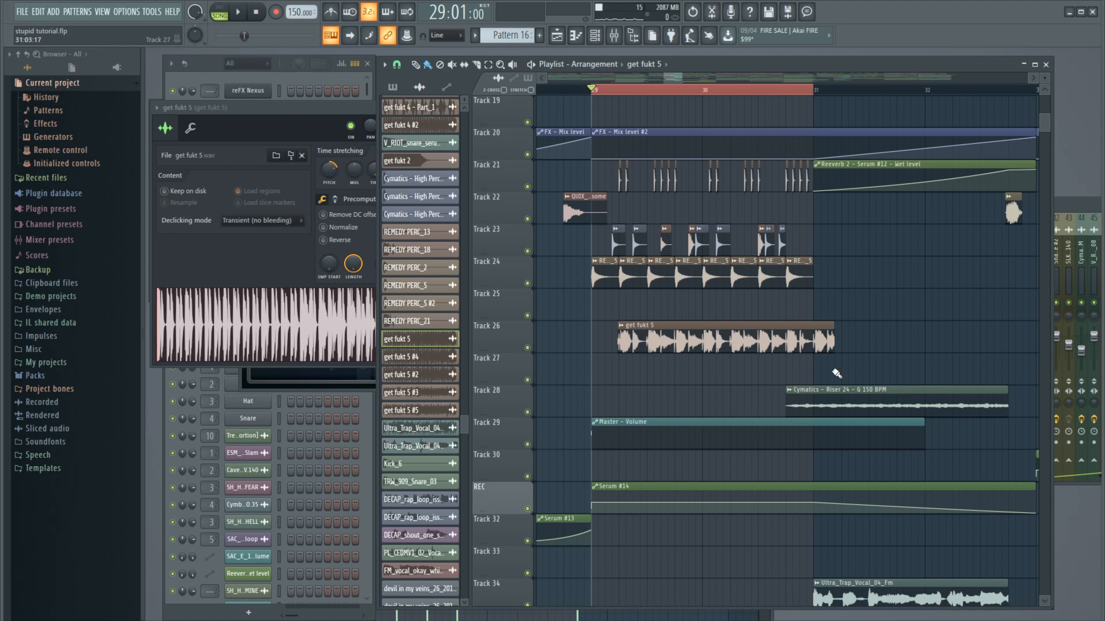
key("space")
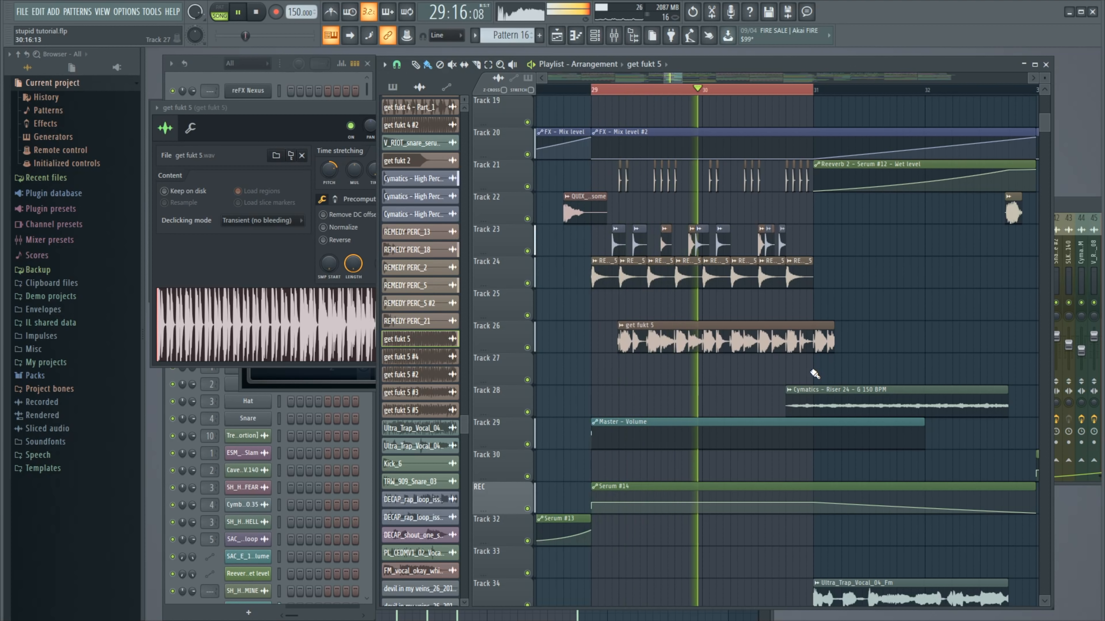
key("space")
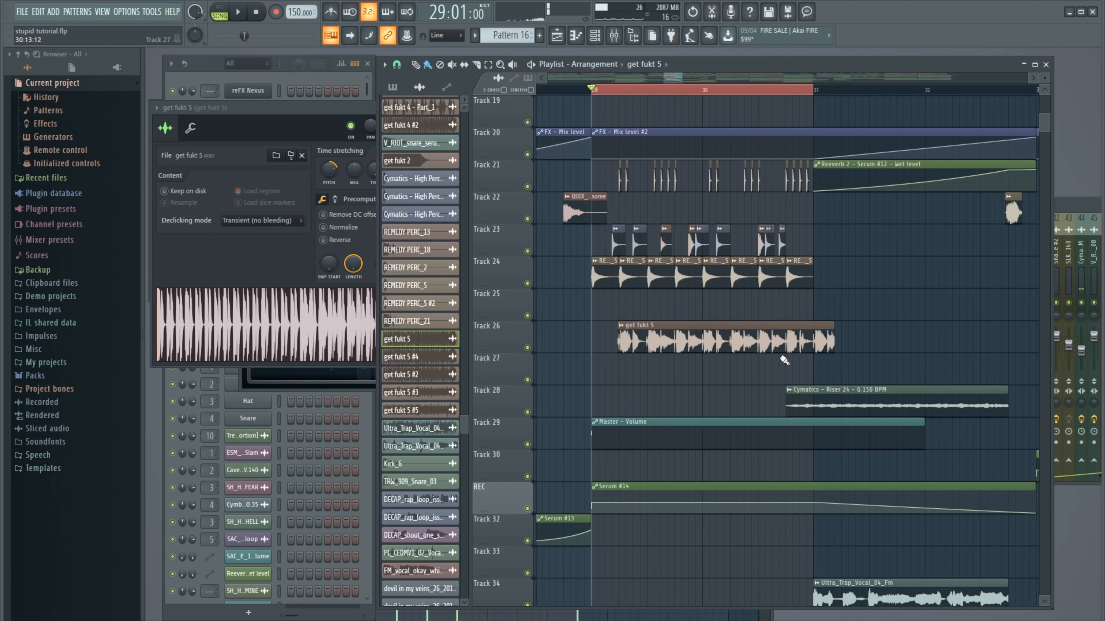
Open the sample settings of the get fukt 5 clip and shift the sample's pitch
left_click(734, 356)
right_click(743, 368)
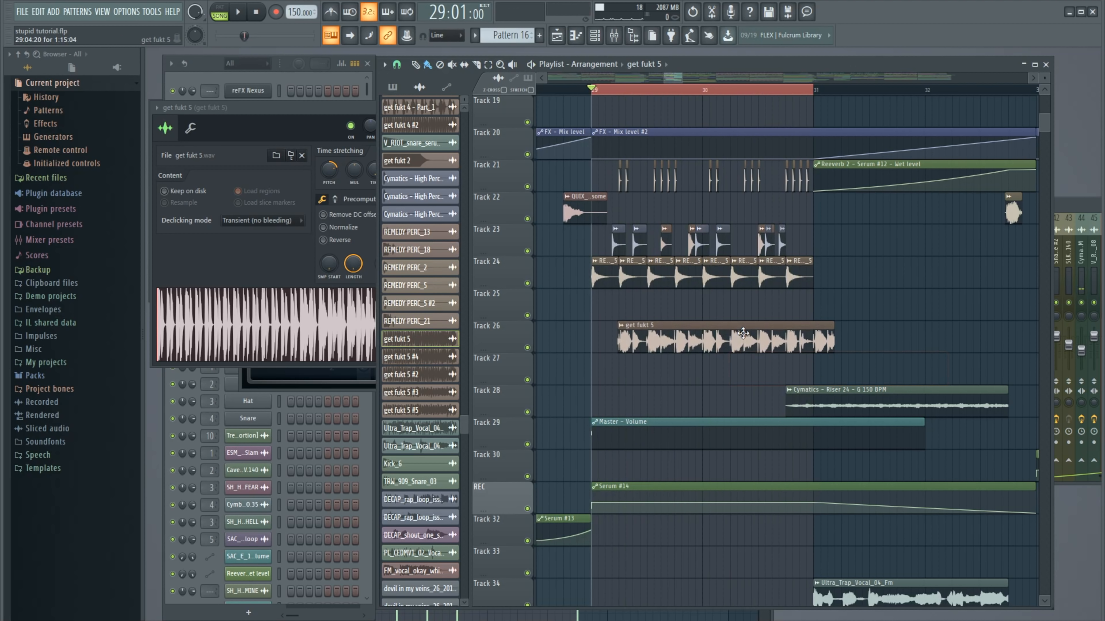
double_click(714, 326)
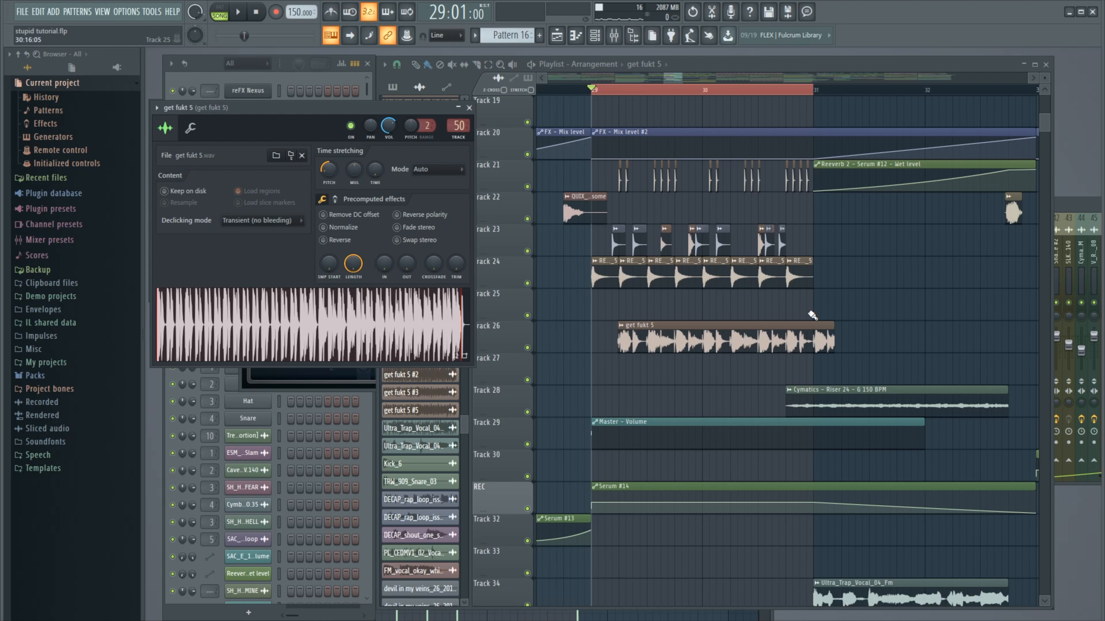
Move the get fukt 5 clip two steps earlier on Track 26 while playing the full loop
key("space")
left_click_drag(661, 343, 648, 344)
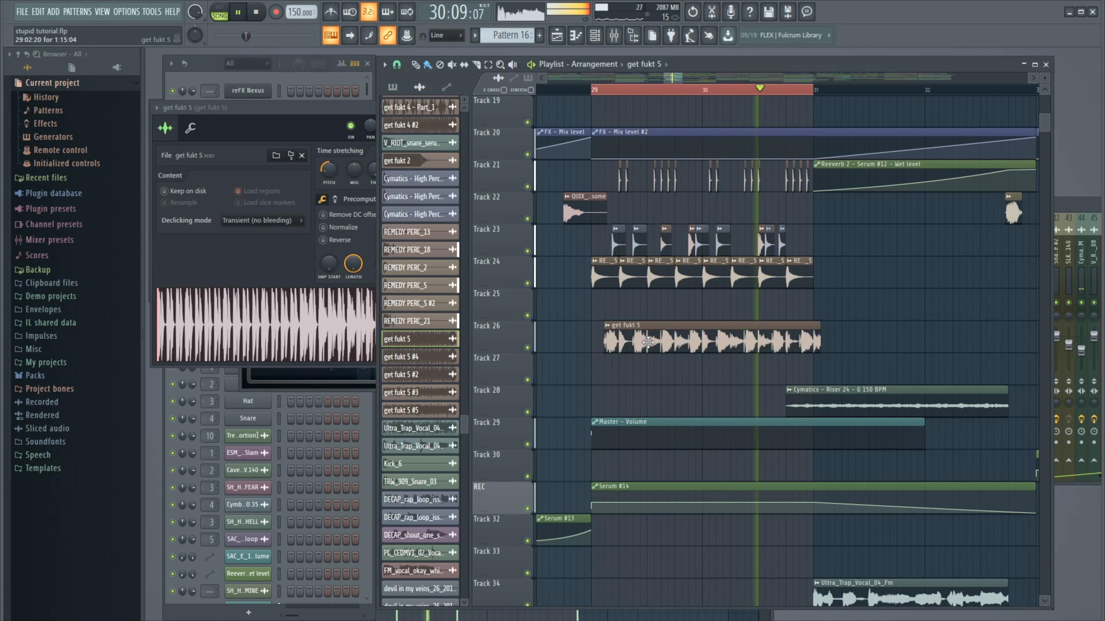
key("space")
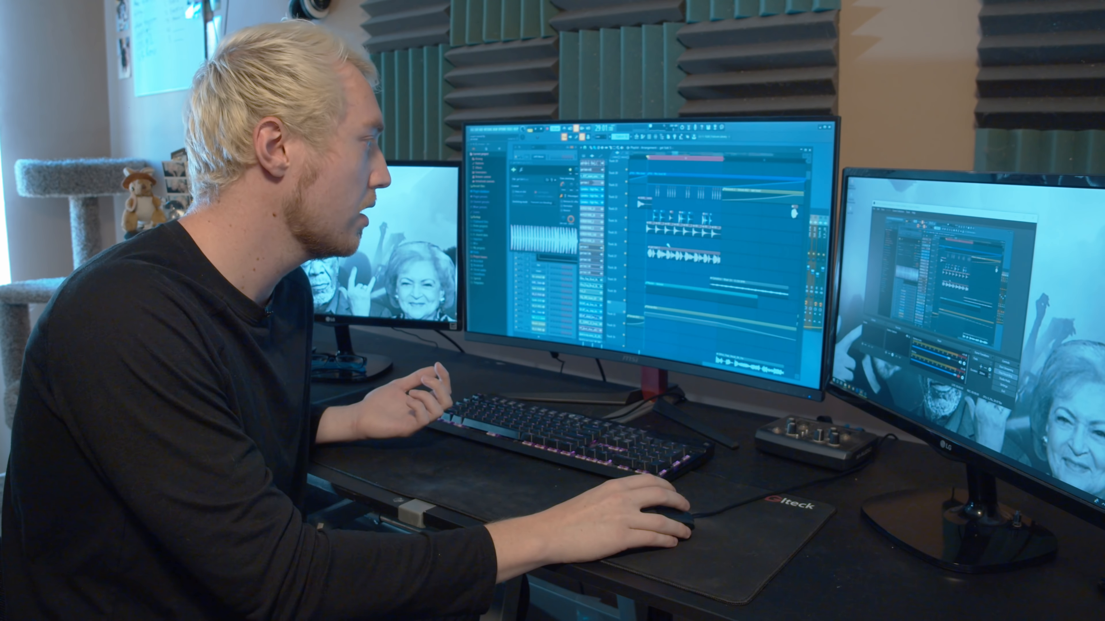
Delete the get fukt 5 clip from Track 26, restore it, and play the loop
right_click(676, 252)
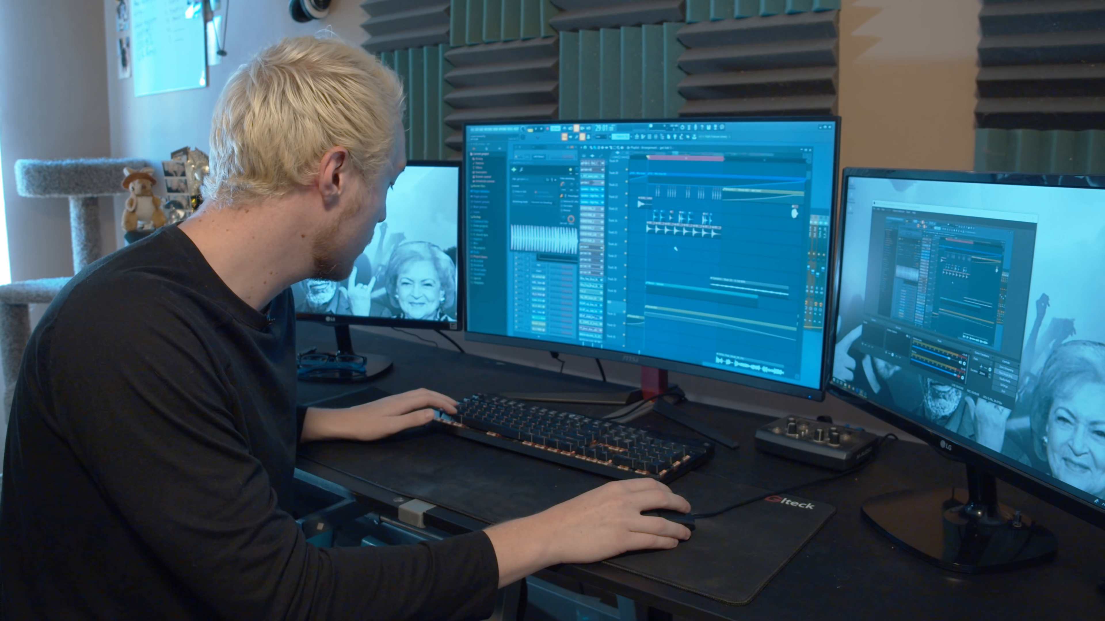
key("space")
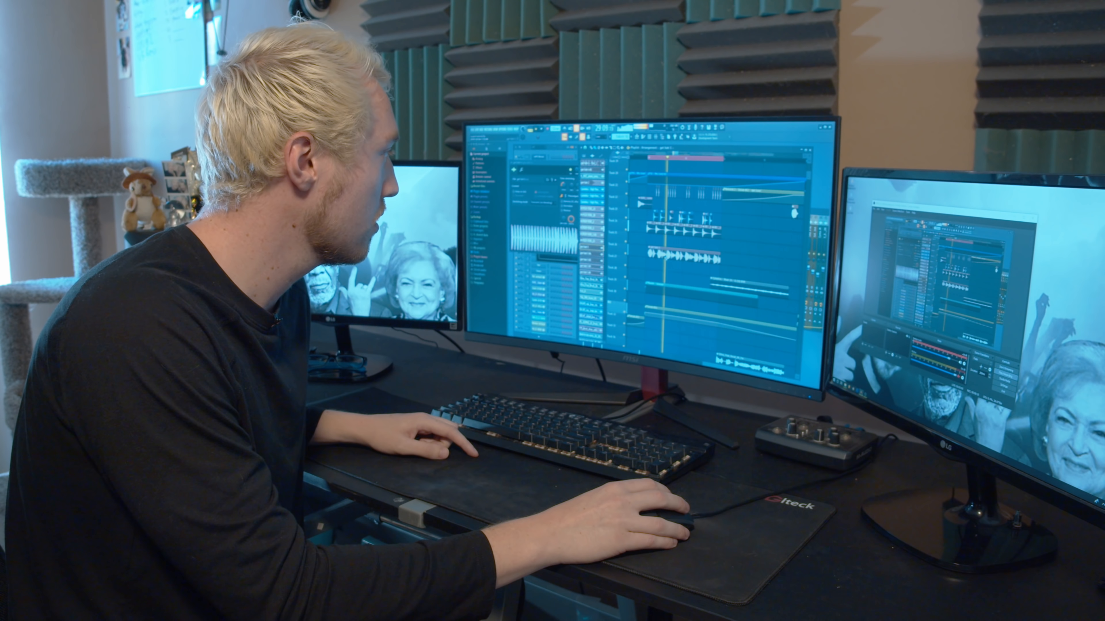
key("space")
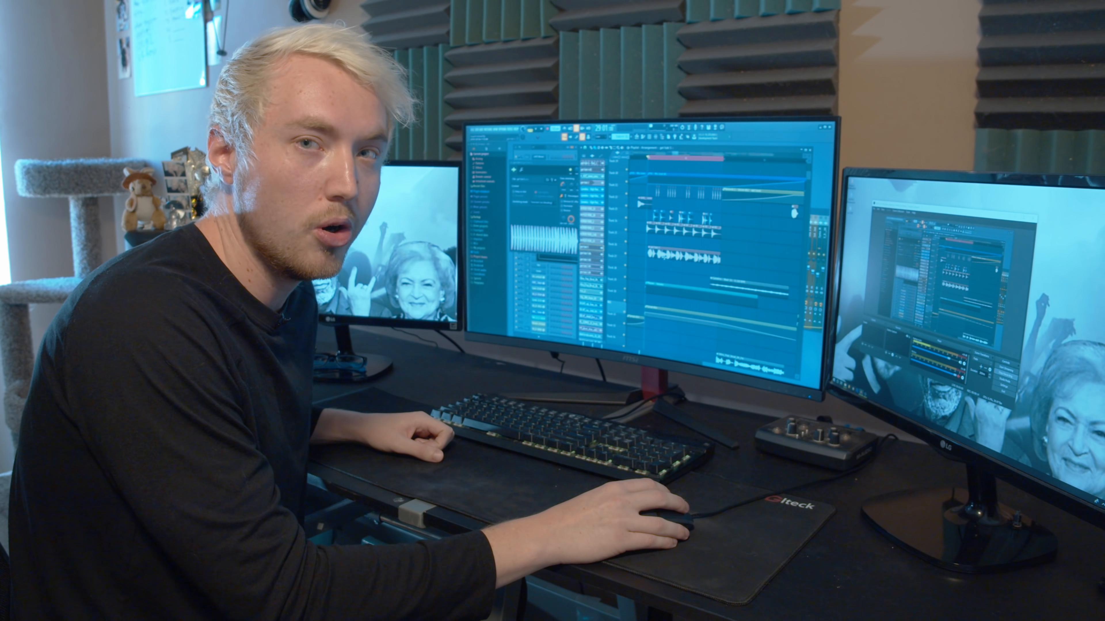